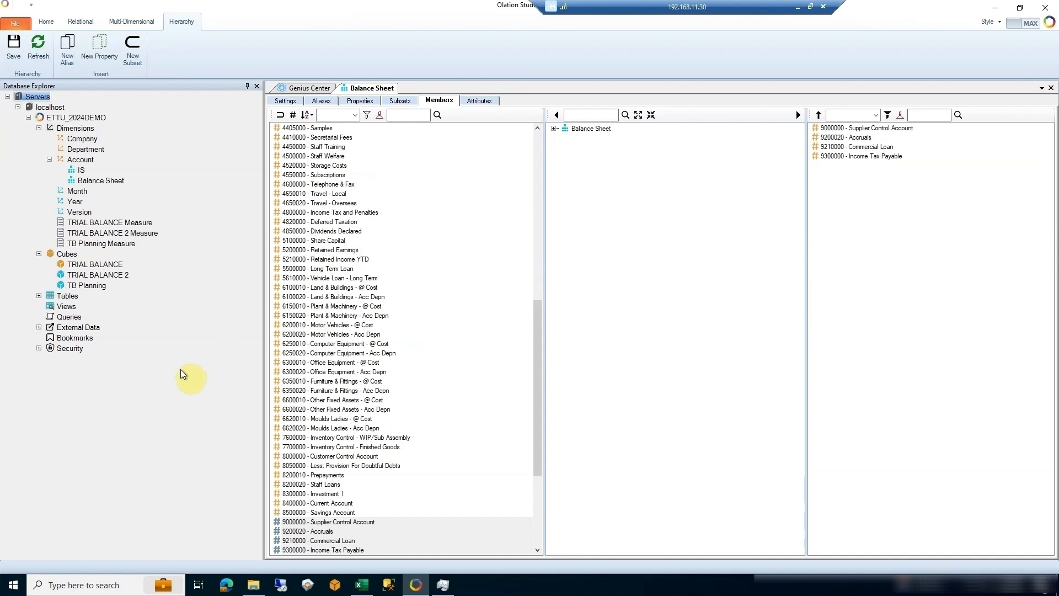
- Paste the "Pull in Balance Sheet data" formula below the existing TRIAL BALANCE 2 cube formulas, drawing detail values from the TRIAL BALANCE cube
{"action": "double_click", "coordinate": [122, 275]}
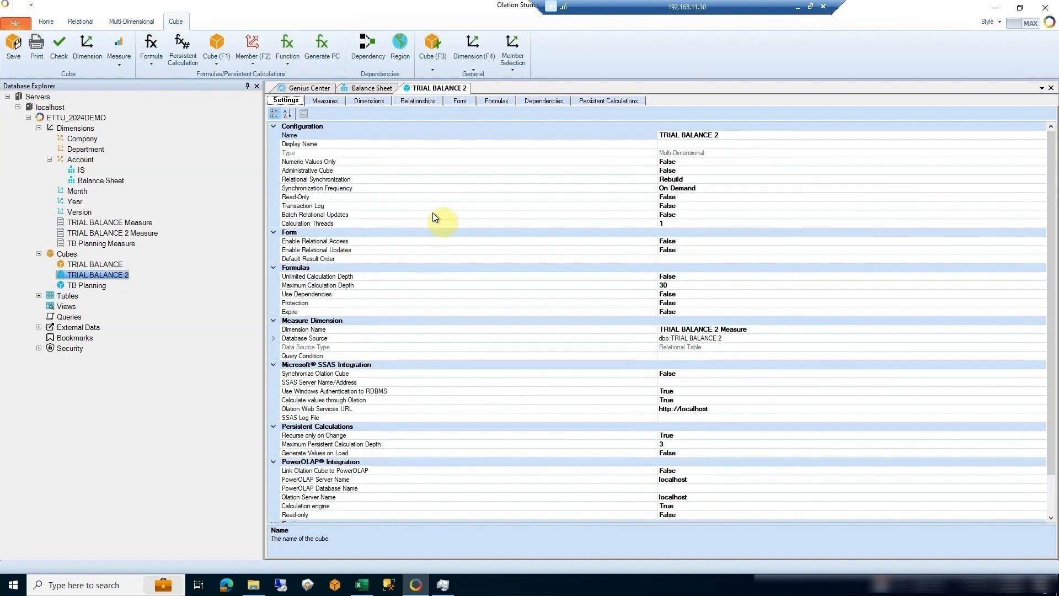
{"action": "left_click", "coordinate": [502, 98]}
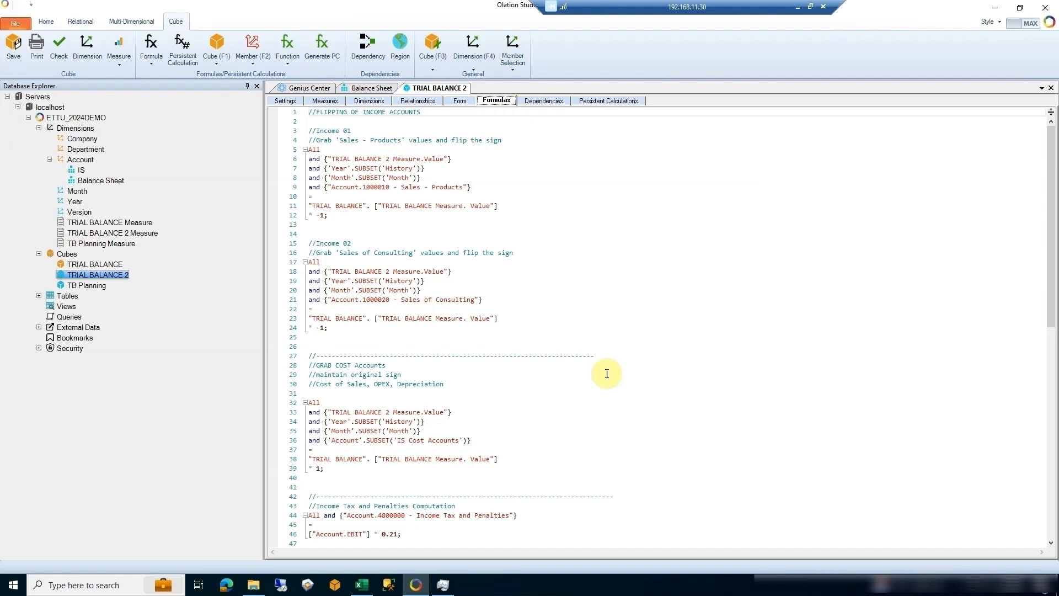
{"action": "scroll", "coordinate": [624, 419], "scroll_direction": "down", "scroll_amount": 14}
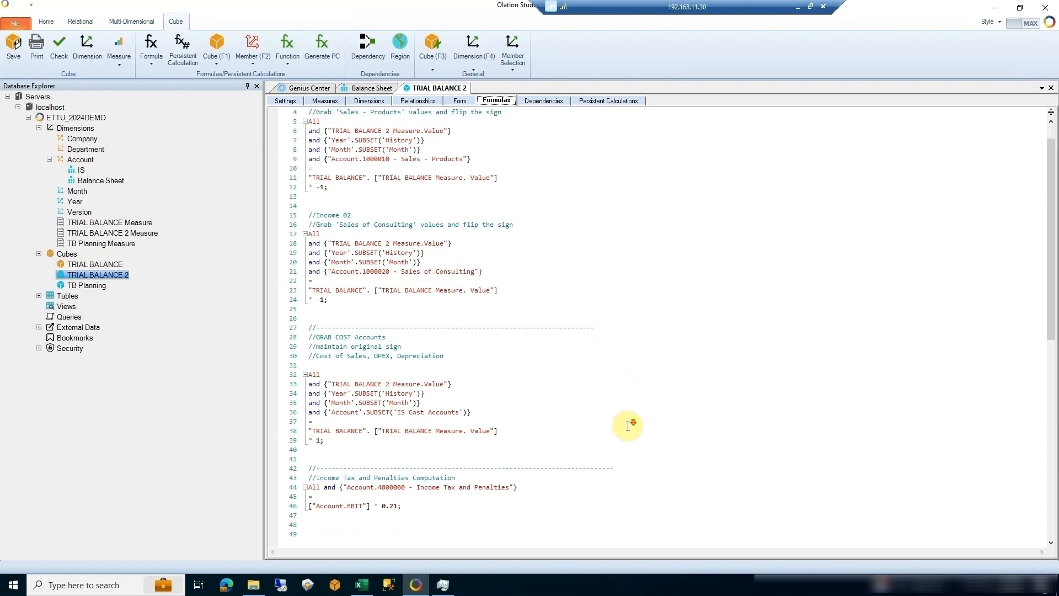
{"action": "scroll", "coordinate": [622, 439], "scroll_direction": "up", "scroll_amount": 3}
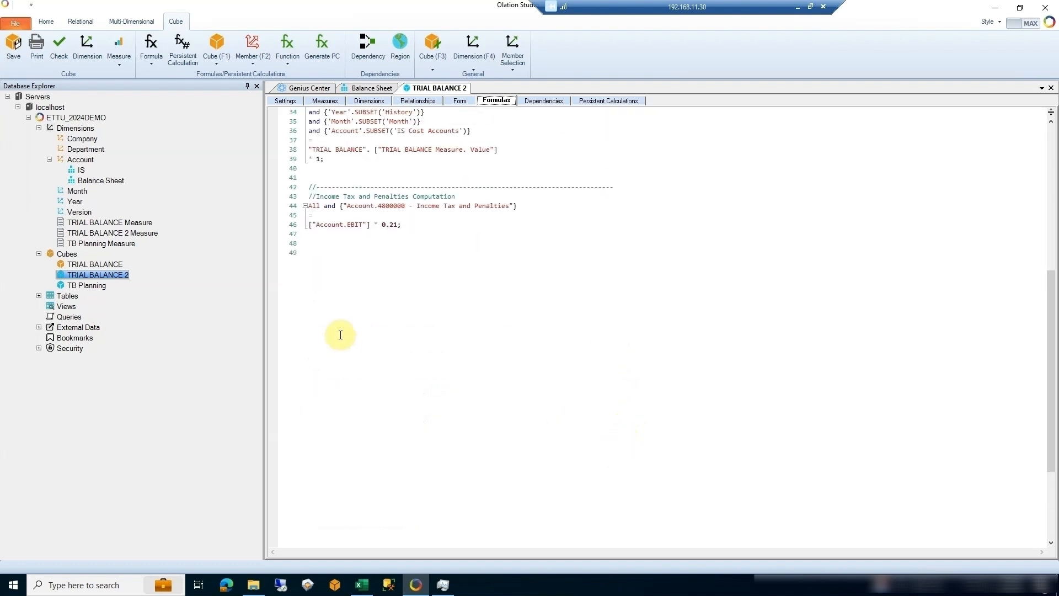
{"action": "left_click", "coordinate": [347, 267]}
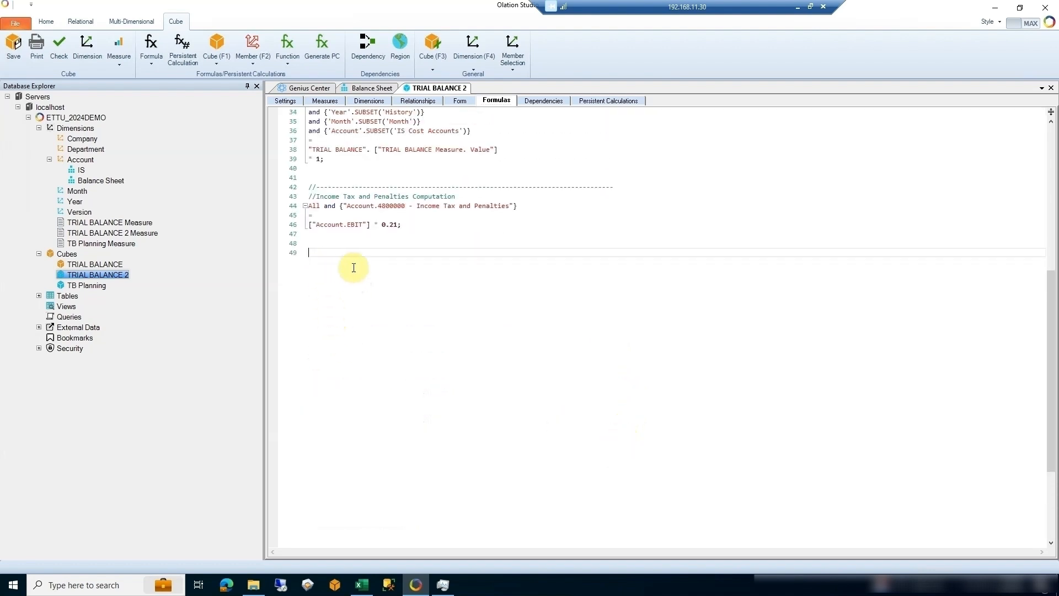
{"action": "right_click", "coordinate": [347, 267]}
{"action": "left_click", "coordinate": [376, 326]}
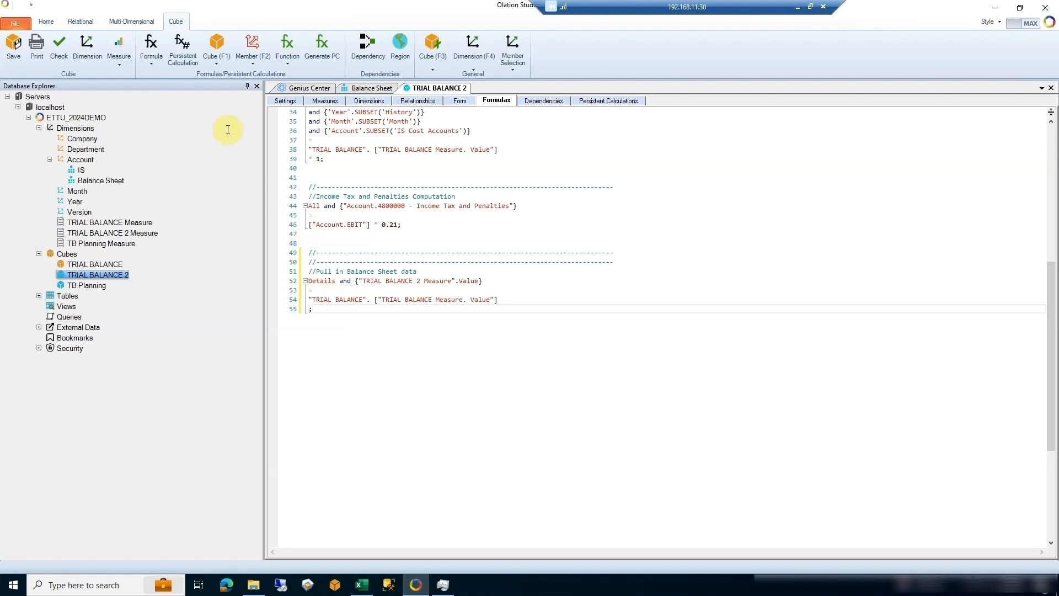
- Check the syntax of the TRIAL BALANCE 2 formulas and save the cube
{"action": "left_click", "coordinate": [60, 49]}
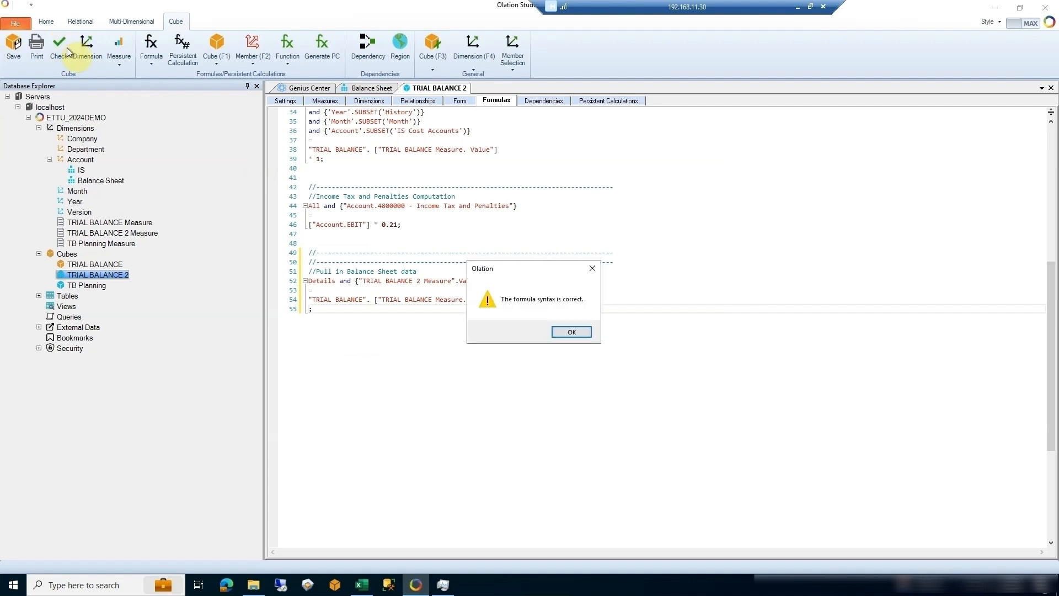
{"action": "left_click", "coordinate": [561, 333]}
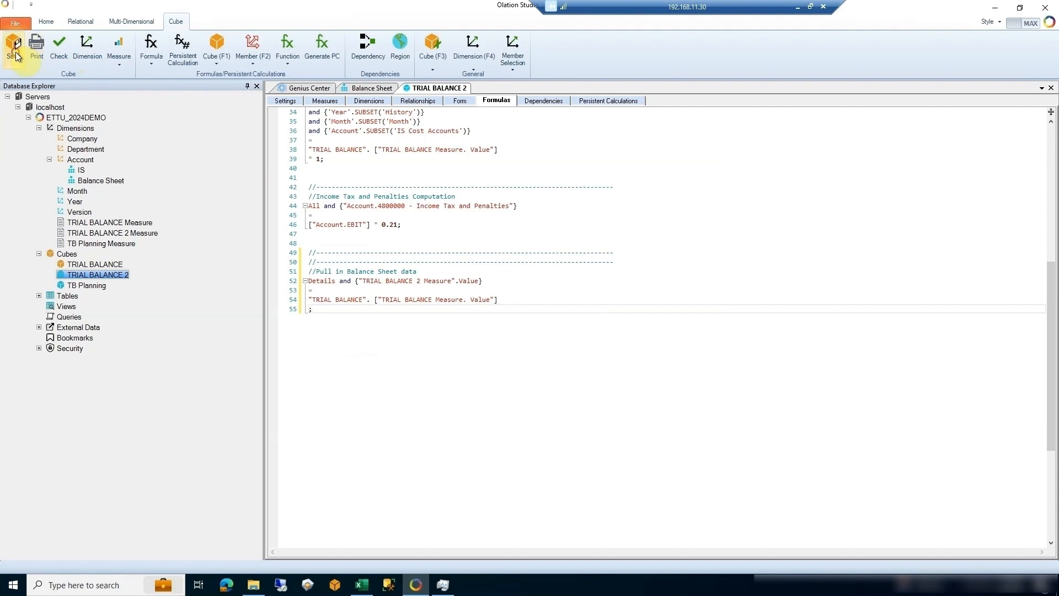
{"action": "left_click", "coordinate": [16, 53]}
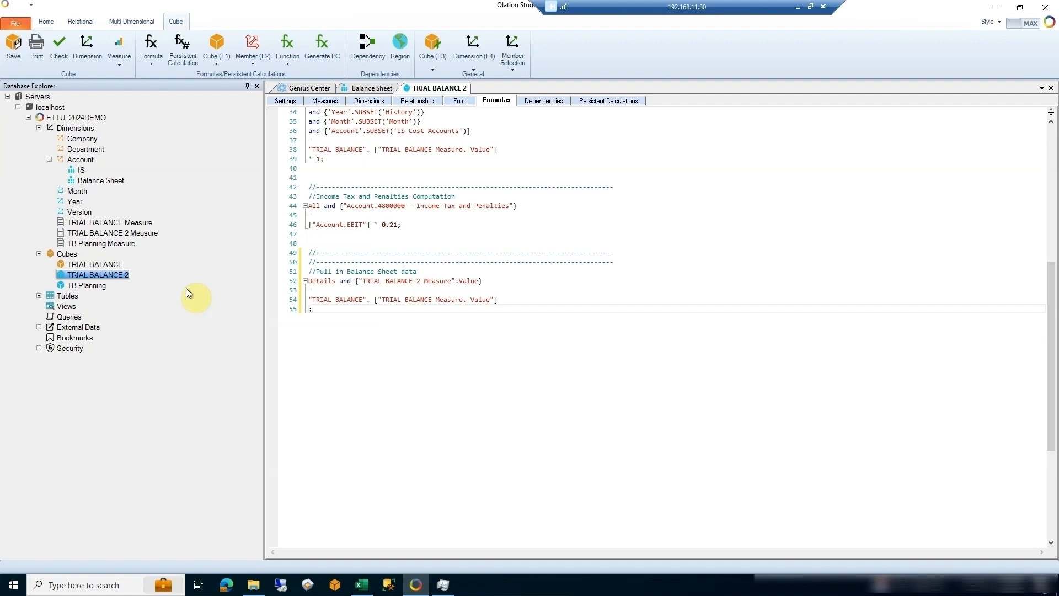
- Switch to Excel and start a new PowerExcel slice on the ETTU_DEMO database's TRIAL BALANCE 2 cube
{"action": "left_click", "coordinate": [362, 584]}
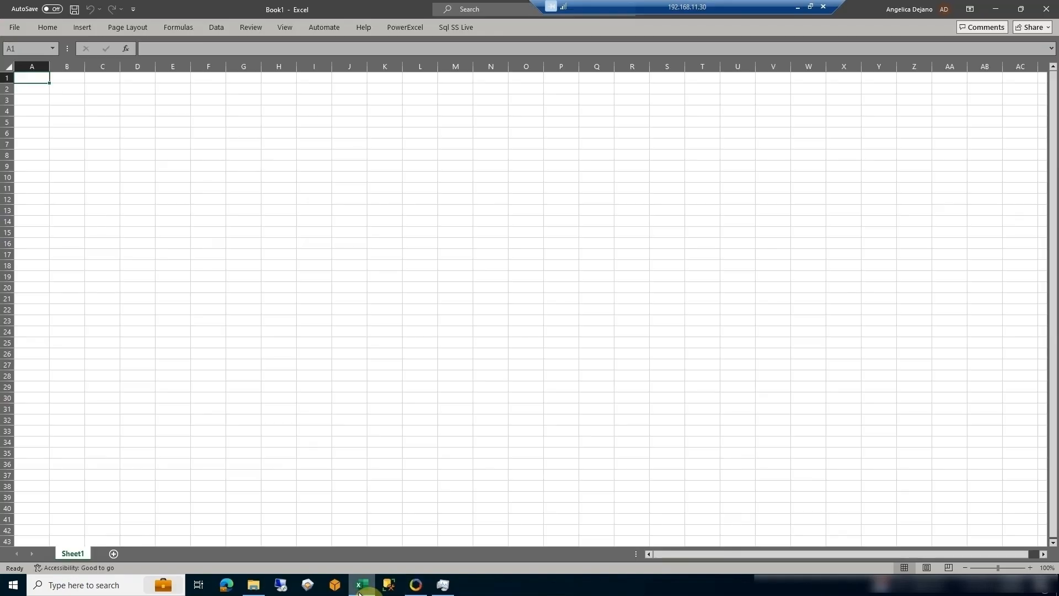
{"action": "left_click", "coordinate": [405, 28]}
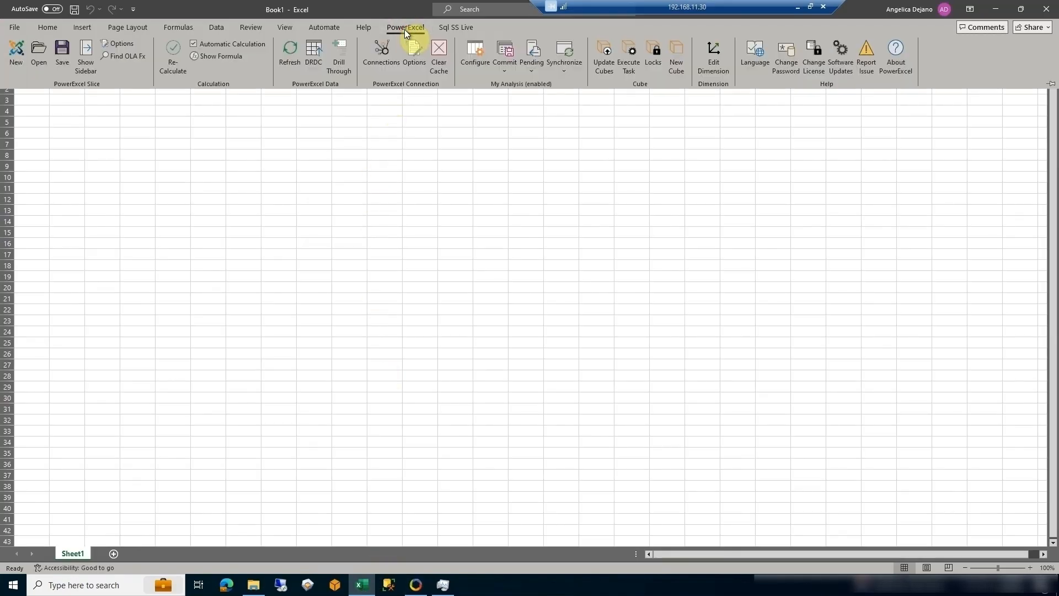
{"action": "left_click", "coordinate": [21, 52]}
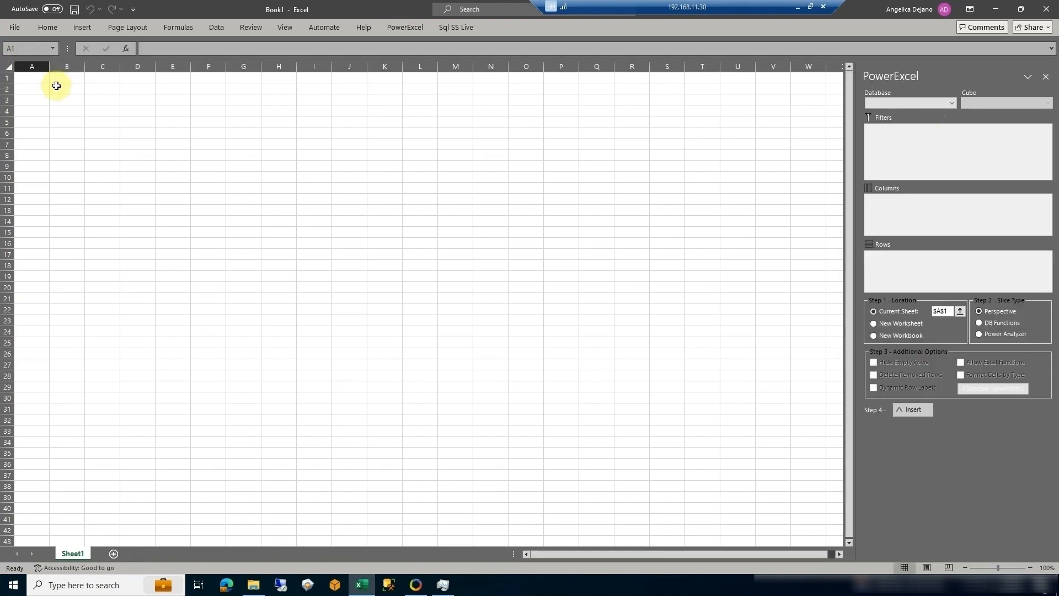
{"action": "left_click", "coordinate": [942, 104]}
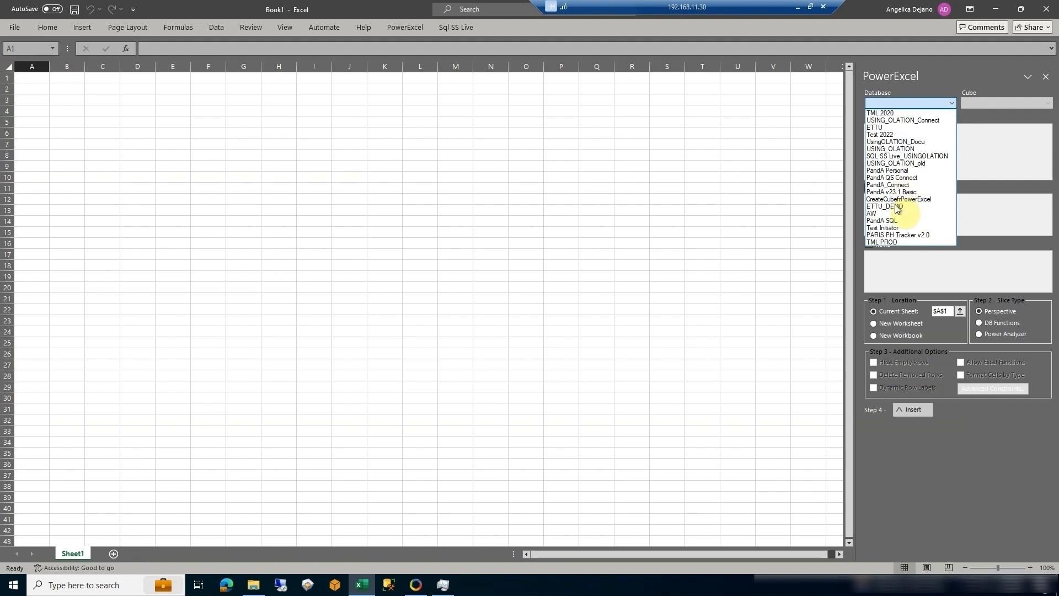
{"action": "left_click", "coordinate": [896, 207]}
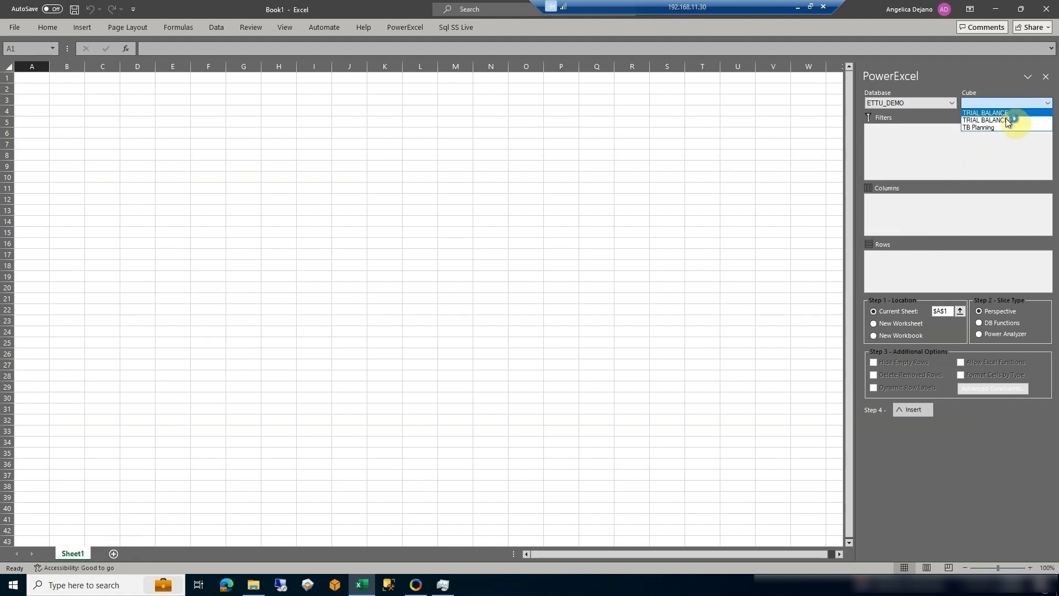
{"action": "left_click", "coordinate": [1005, 119]}
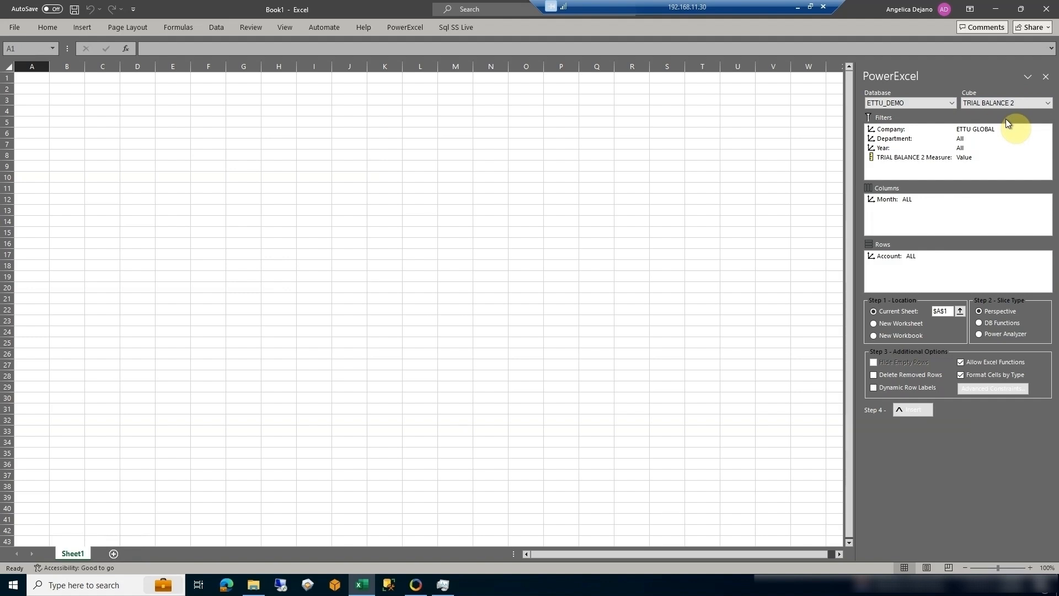
- Replace ALL with the individual months Jan through Dec as the slice's Month column members
{"action": "double_click", "coordinate": [908, 200]}
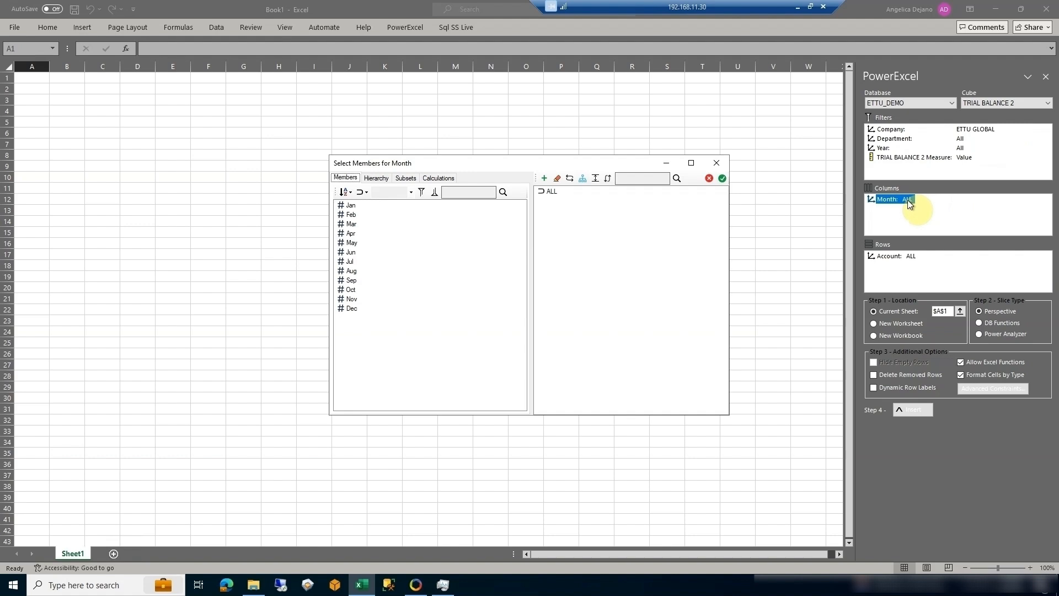
{"action": "left_click", "coordinate": [556, 181]}
{"action": "left_click", "coordinate": [354, 207]}
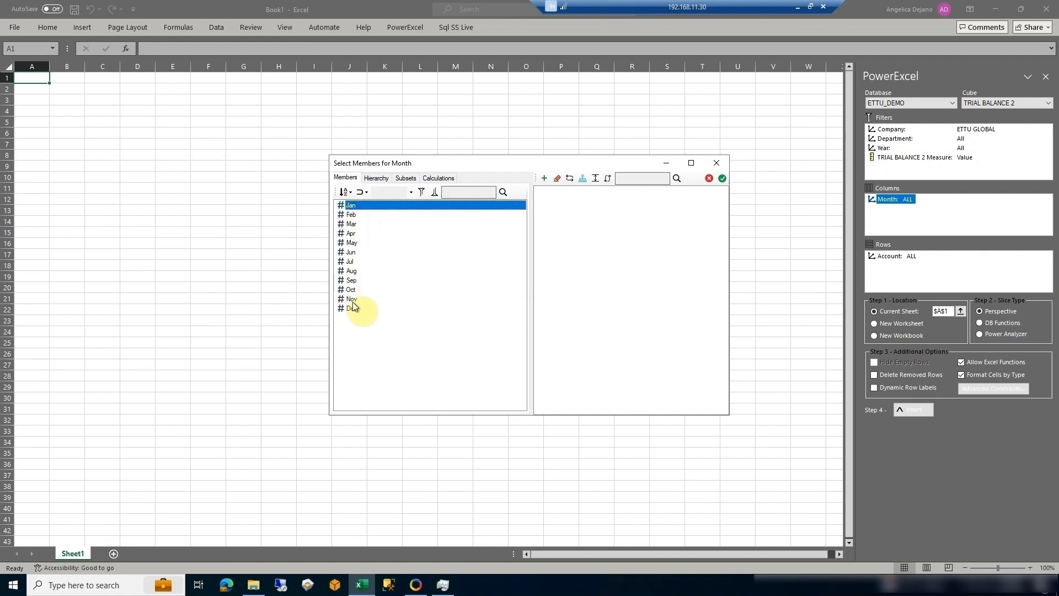
{"action": "left_click", "coordinate": [356, 313], "text": "shift"}
{"action": "left_click_drag", "start_coordinate": [369, 234], "coordinate": [596, 223]}
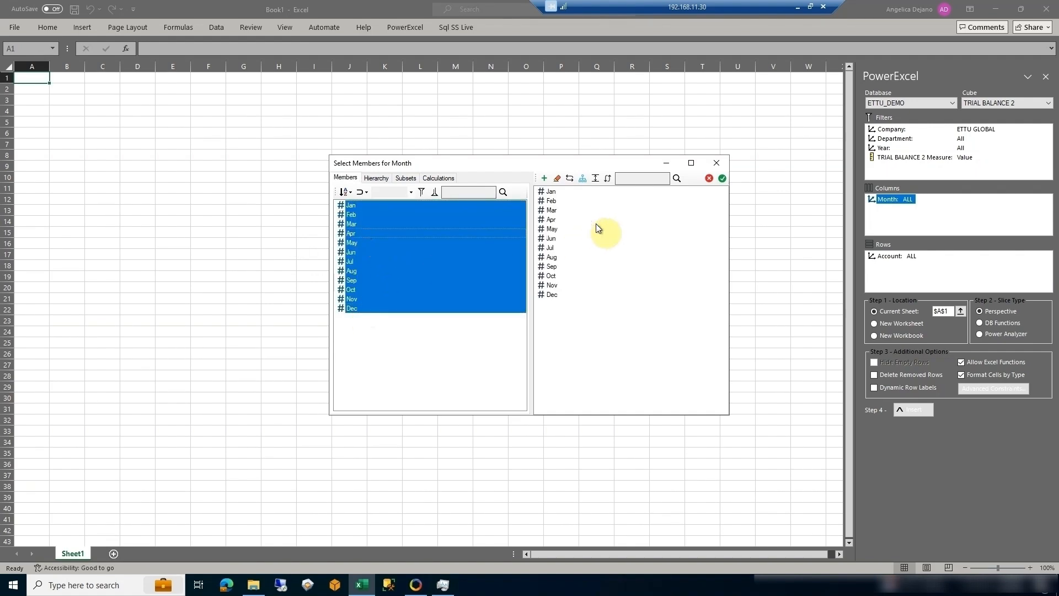
{"action": "left_click", "coordinate": [722, 179]}
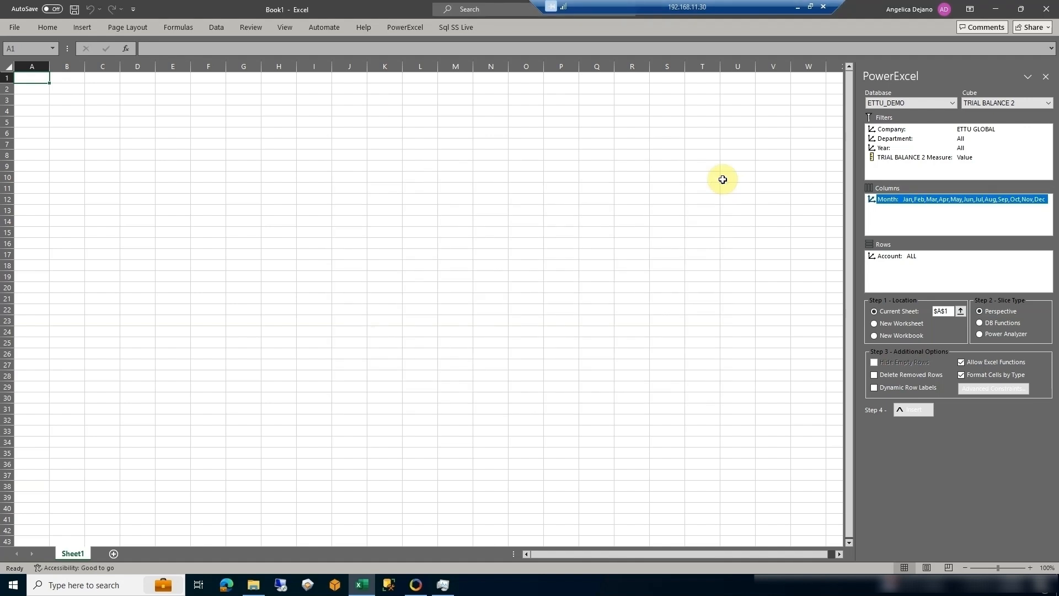
- Open the member selection for the Account rows and clear the default ALL selection
{"action": "left_click", "coordinate": [895, 258]}
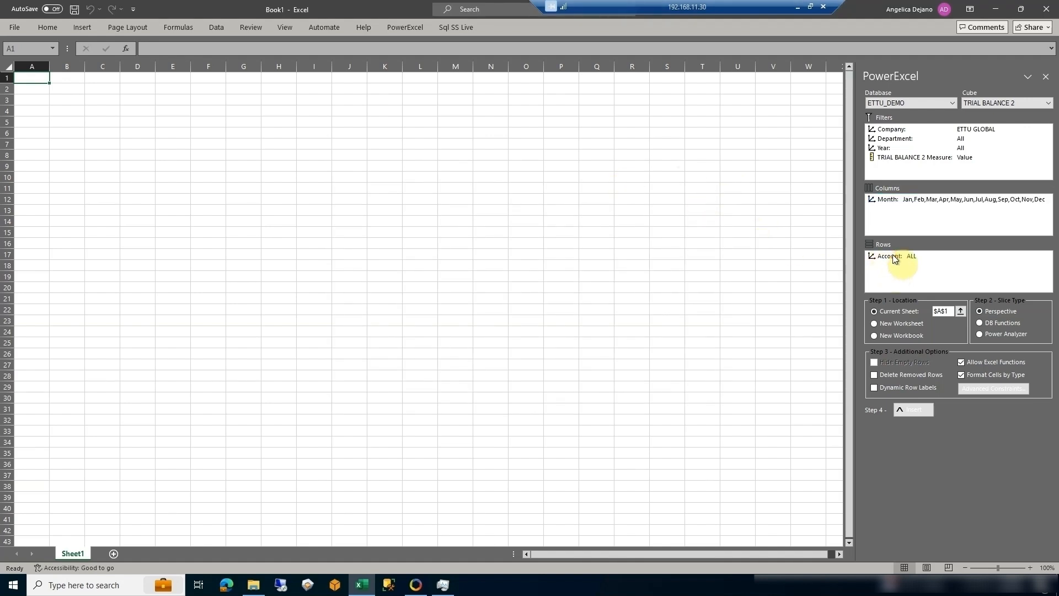
{"action": "double_click", "coordinate": [895, 256]}
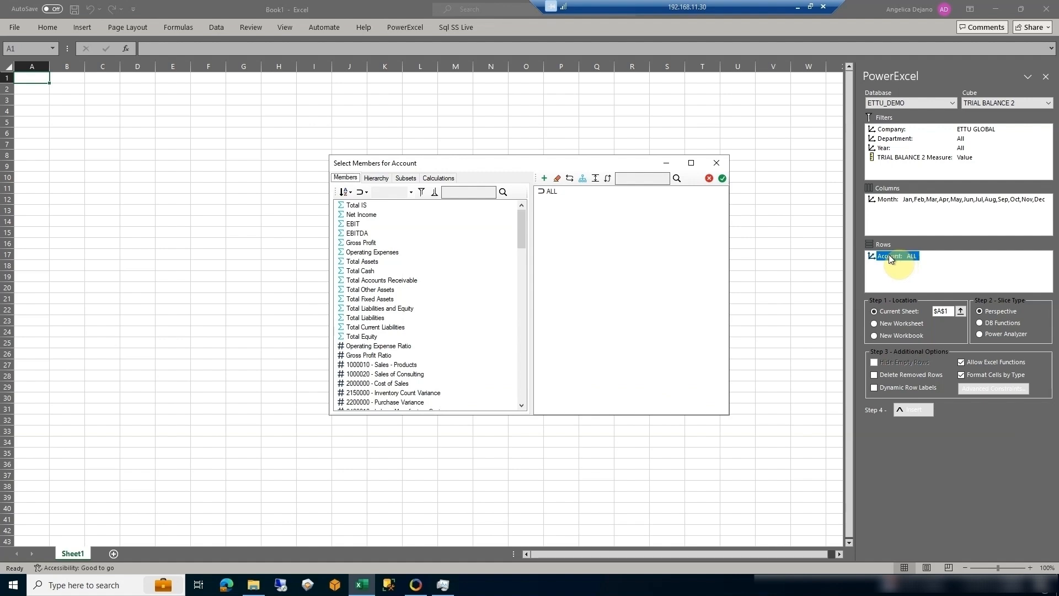
{"action": "left_click", "coordinate": [556, 180]}
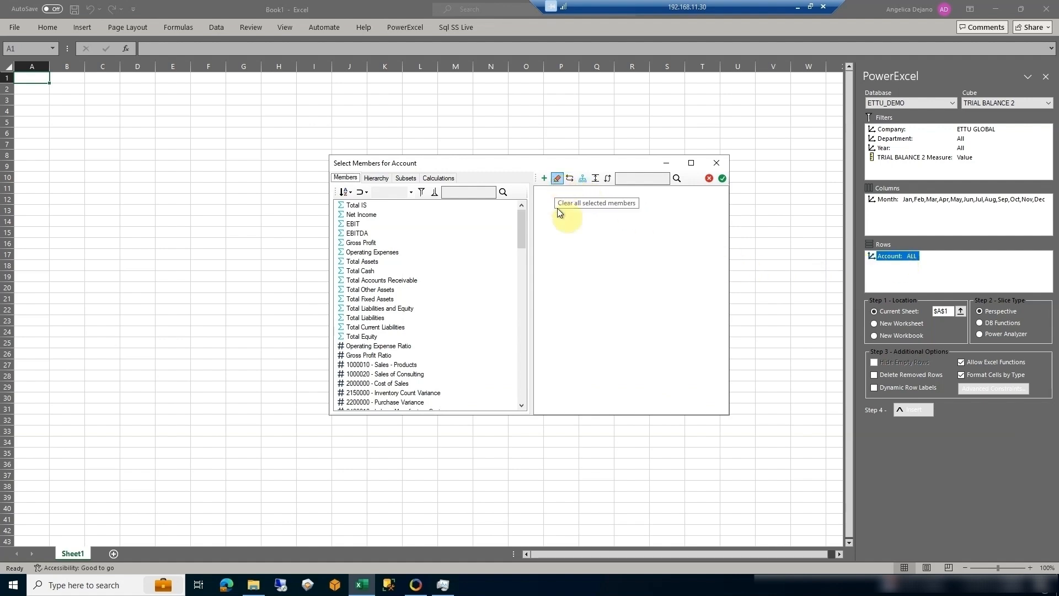
- Add Total Assets with all its descendants from the account hierarchy to the selected row members
{"action": "left_click", "coordinate": [380, 177]}
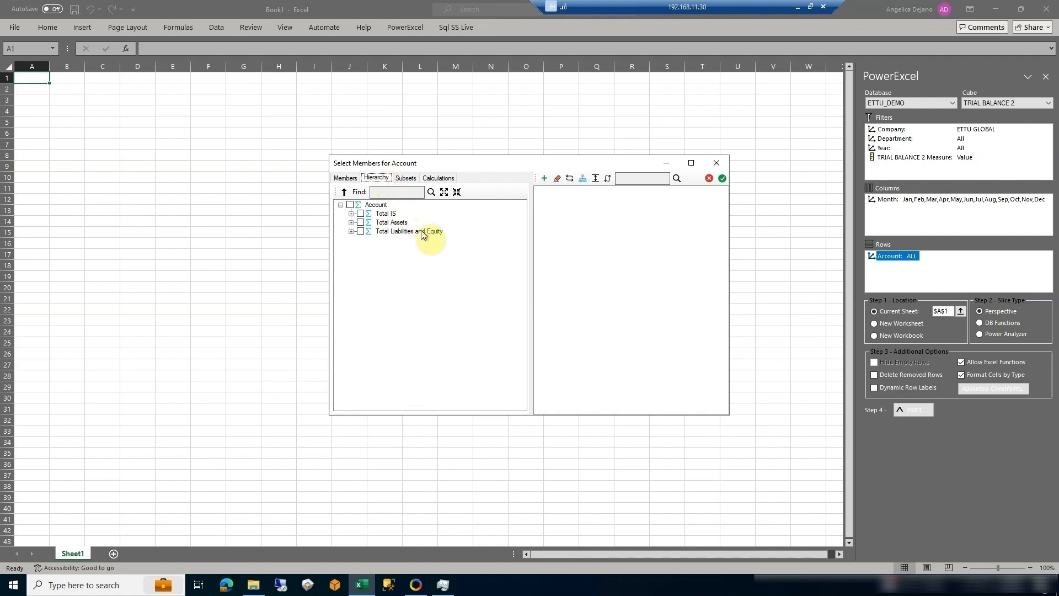
{"action": "left_click", "coordinate": [350, 223]}
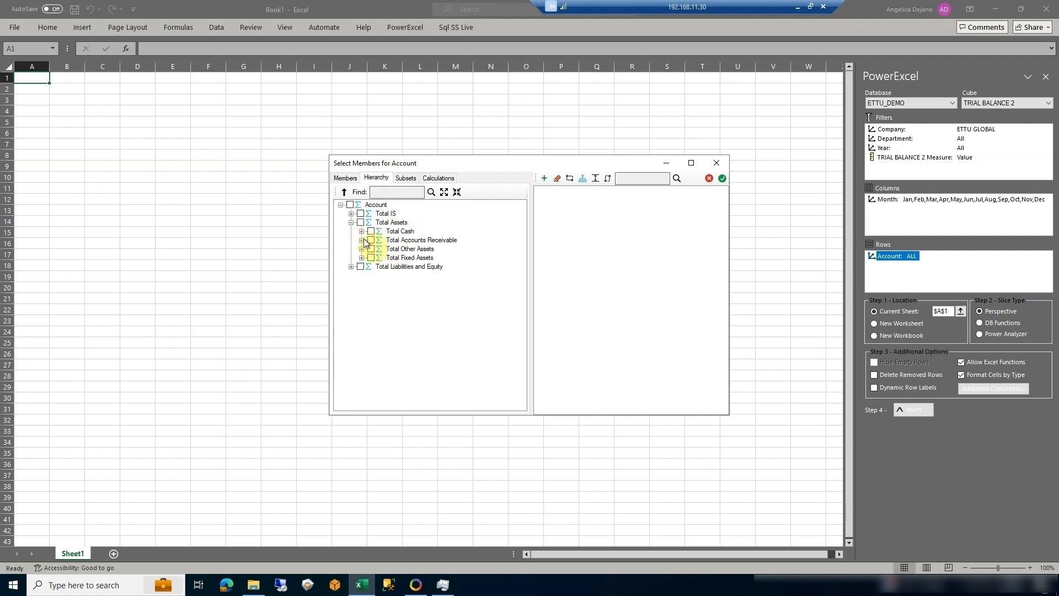
{"action": "left_click", "coordinate": [362, 231]}
{"action": "left_click", "coordinate": [362, 258]}
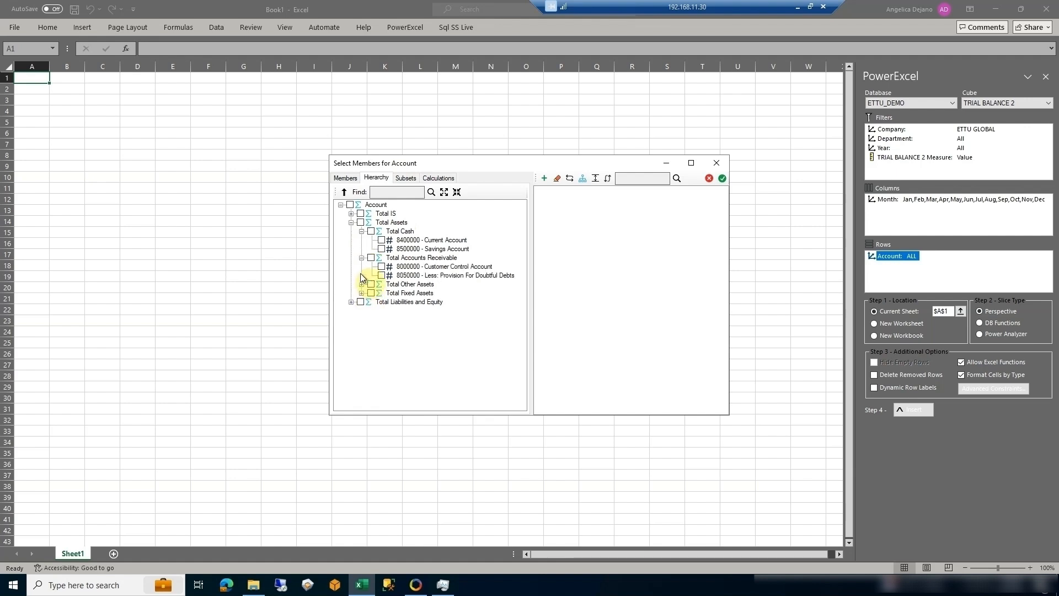
{"action": "left_click", "coordinate": [362, 284]}
{"action": "left_click", "coordinate": [361, 311]}
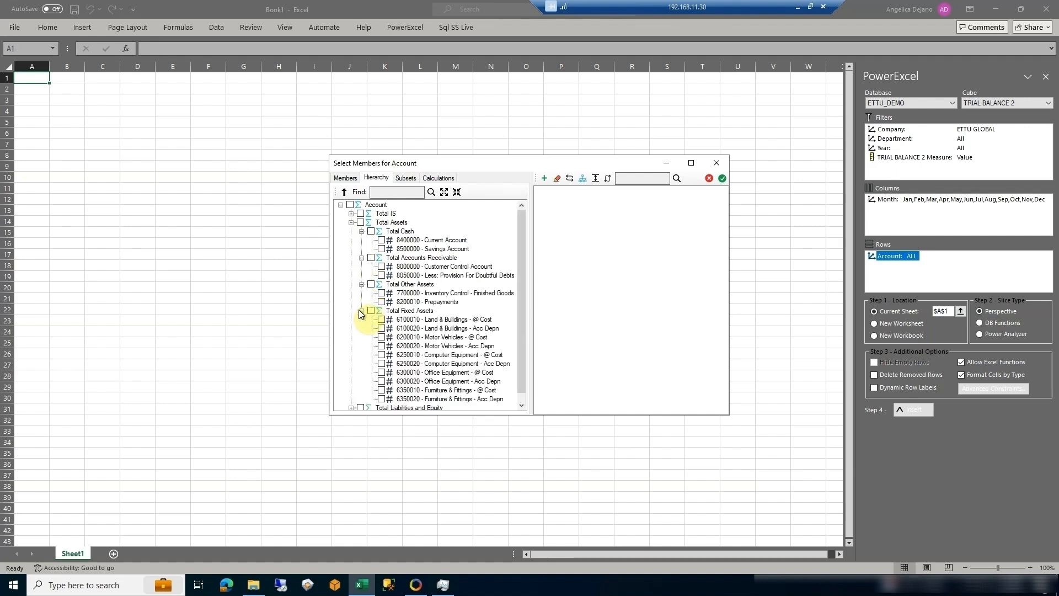
{"action": "left_click", "coordinate": [361, 223]}
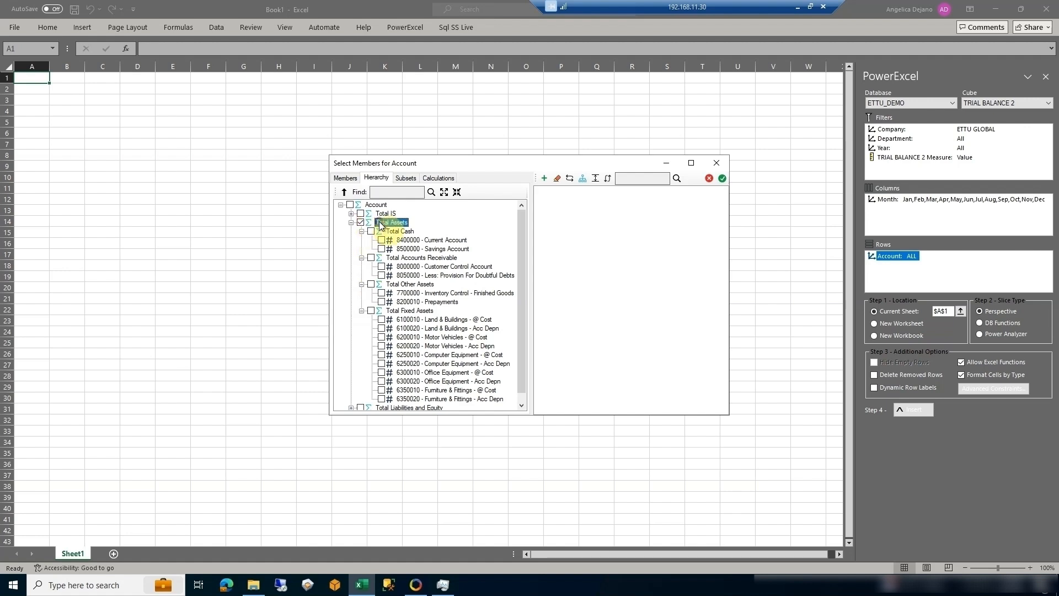
{"action": "right_click", "coordinate": [394, 223]}
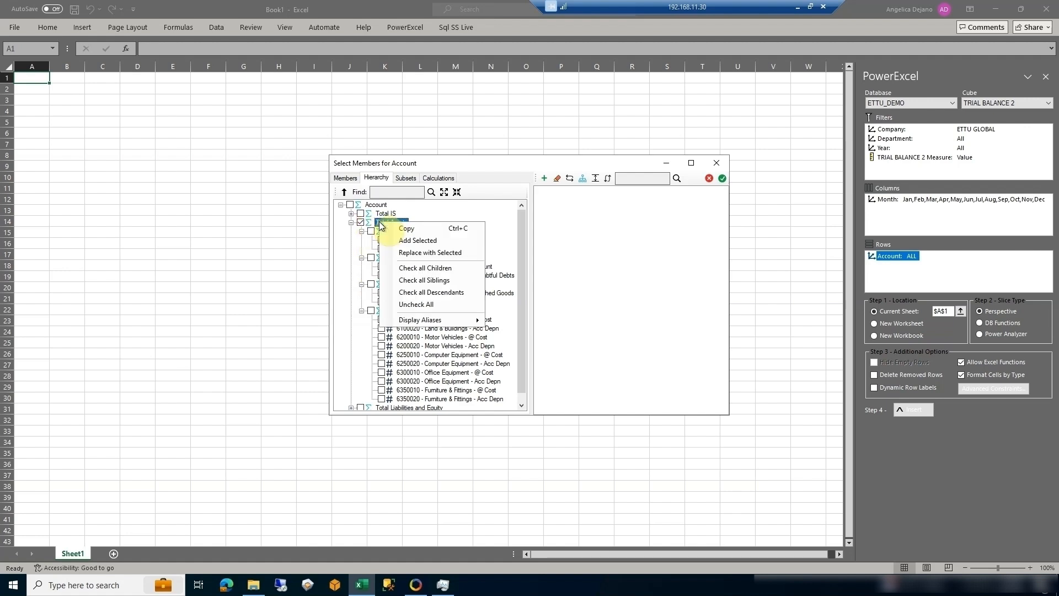
{"action": "left_click", "coordinate": [445, 293]}
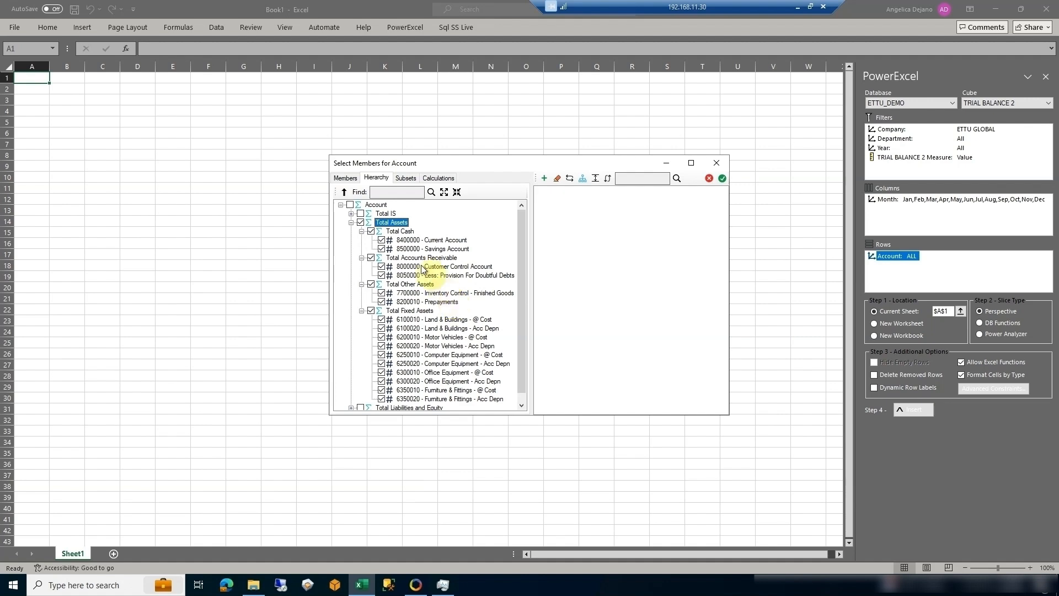
{"action": "left_click_drag", "start_coordinate": [401, 226], "coordinate": [573, 229]}
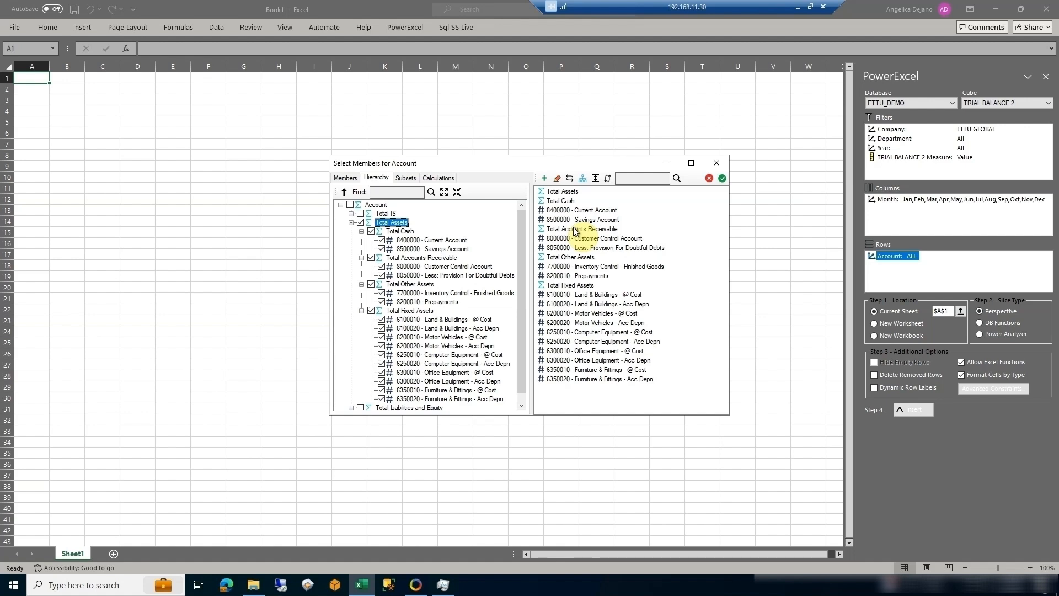
- Reorder the selected asset accounts so each subtotal follows its detail accounts and Total Assets comes last
{"action": "left_click", "coordinate": [570, 192]}
{"action": "left_click_drag", "start_coordinate": [570, 193], "coordinate": [588, 380]}
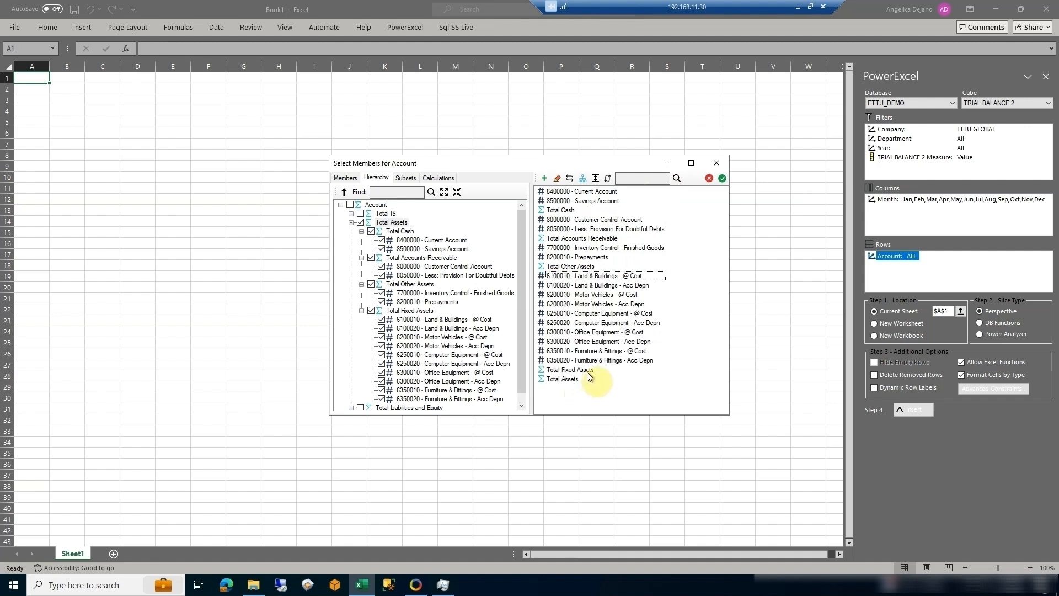
- Uncheck all Total Assets members in the hierarchy and add Total Liabilities and Equity with all its descendants to the selected row members
{"action": "right_click", "coordinate": [402, 224]}
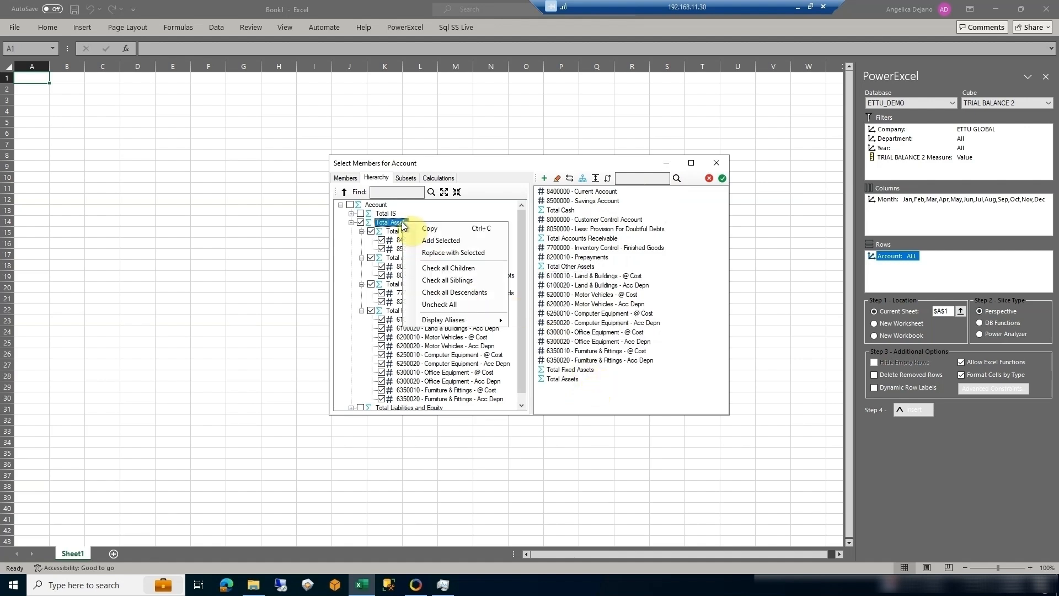
{"action": "left_click", "coordinate": [440, 304]}
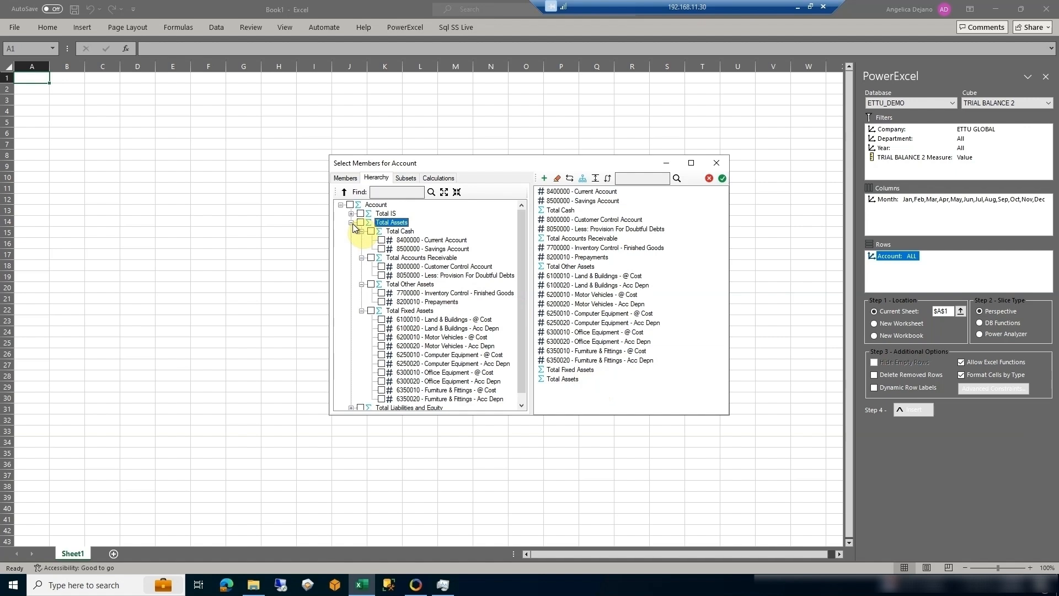
{"action": "left_click", "coordinate": [351, 222]}
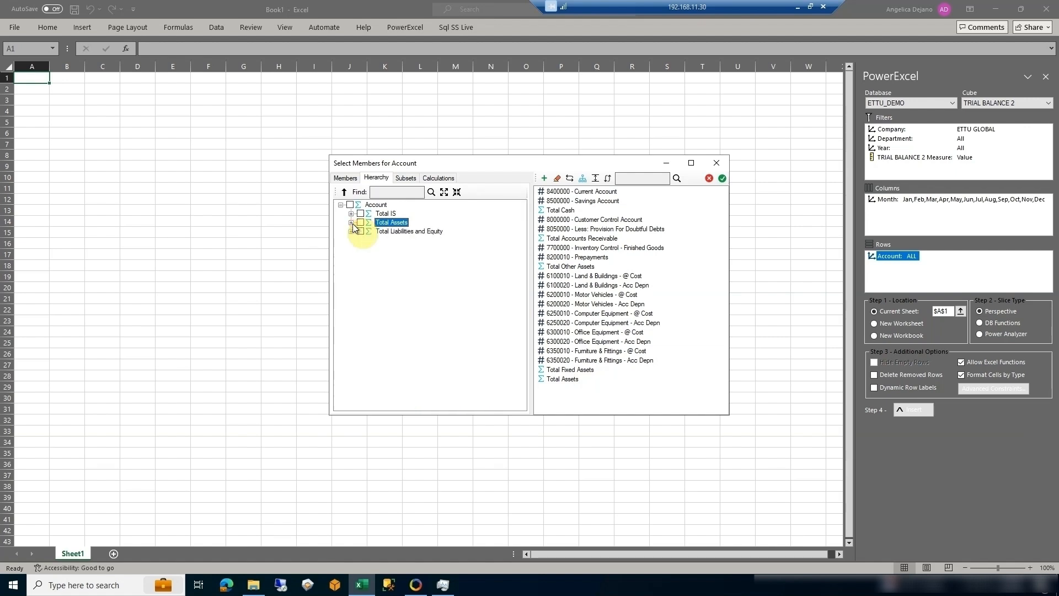
{"action": "left_click", "coordinate": [360, 232]}
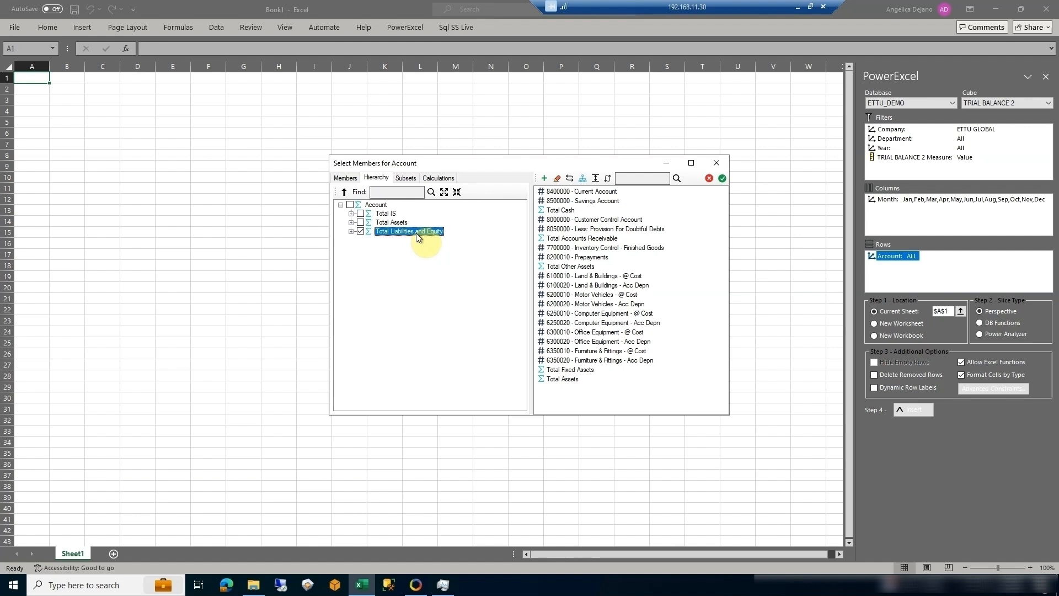
{"action": "right_click", "coordinate": [416, 235]}
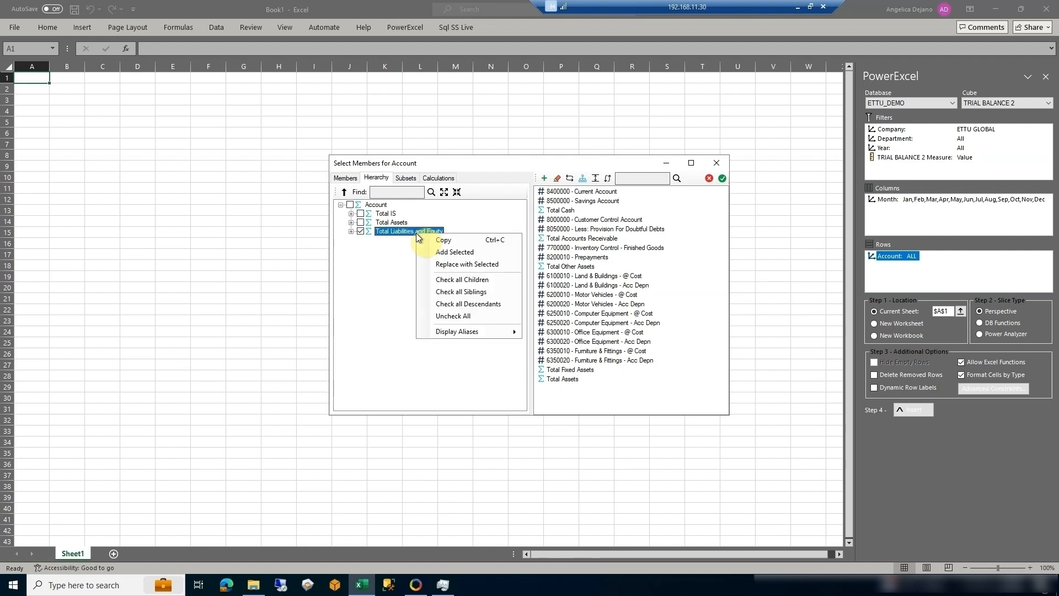
{"action": "left_click", "coordinate": [462, 303]}
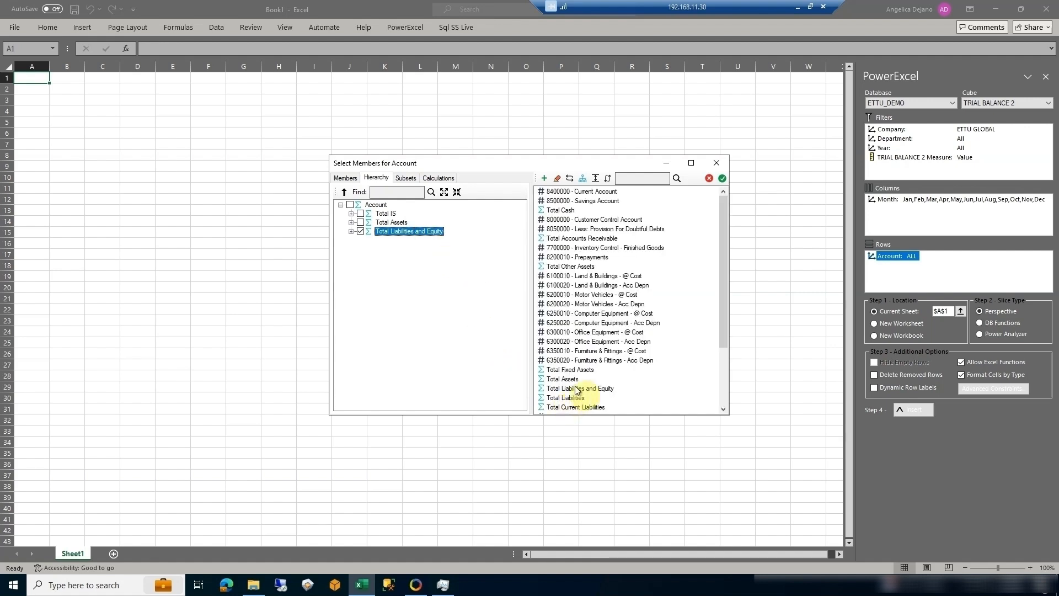
- Reorder the selected liability and equity accounts so each subtotal follows its detail accounts and Total Liabilities and Equity comes last
{"action": "scroll", "coordinate": [582, 386], "scroll_direction": "down", "scroll_amount": 3}
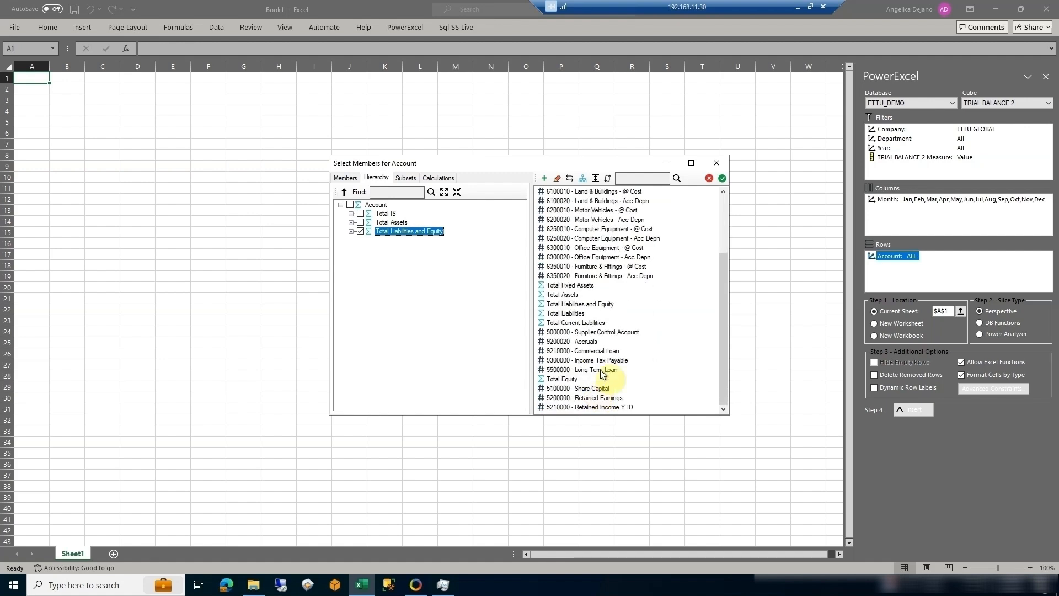
{"action": "left_click", "coordinate": [587, 303]}
{"action": "left_click_drag", "start_coordinate": [597, 304], "coordinate": [606, 409]}
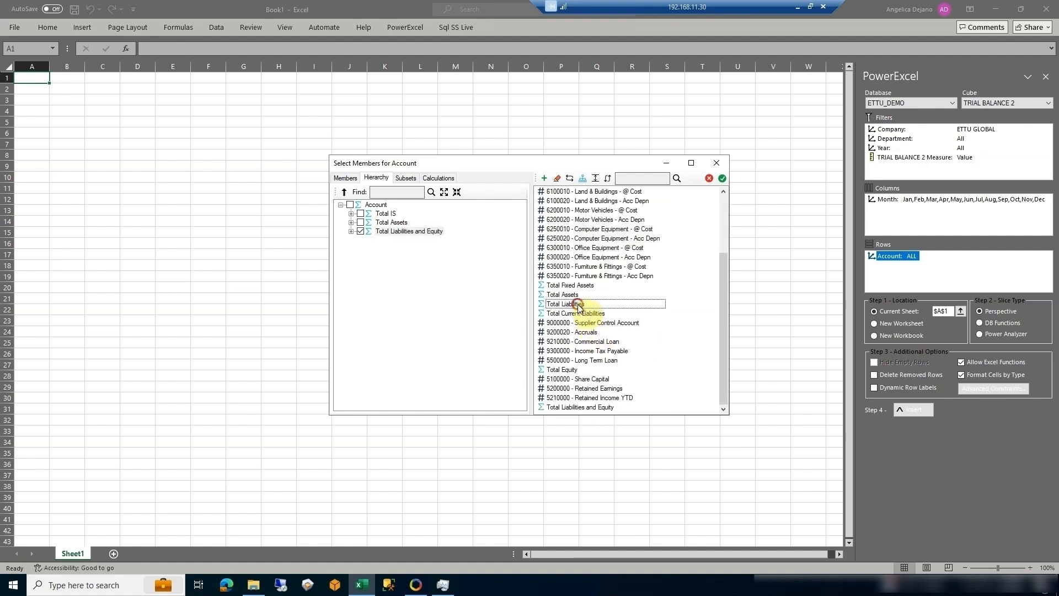
{"action": "left_click_drag", "start_coordinate": [574, 304], "coordinate": [582, 363]}
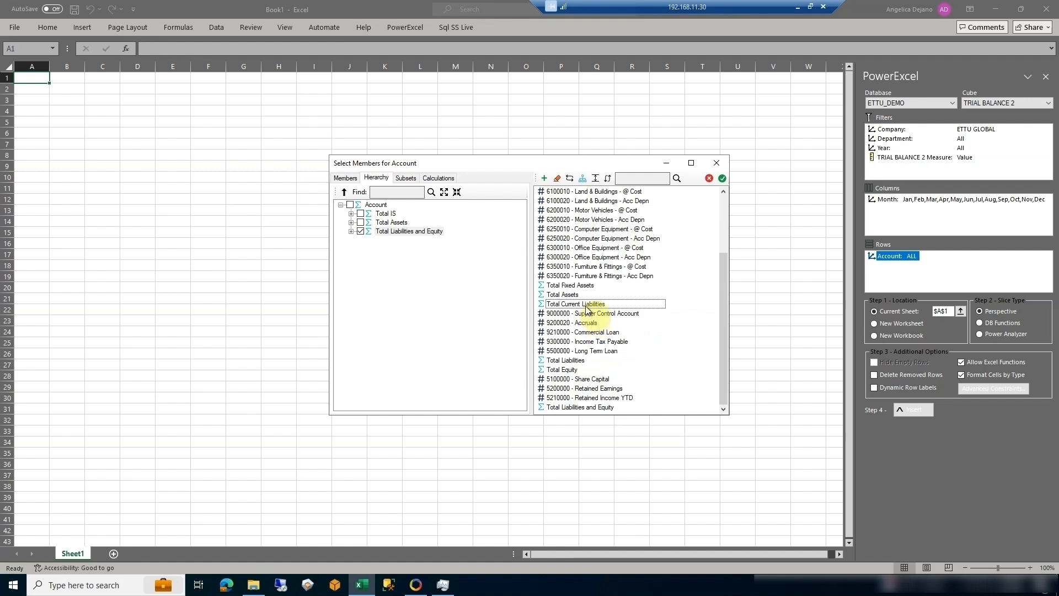
{"action": "left_click_drag", "start_coordinate": [587, 304], "coordinate": [576, 406]}
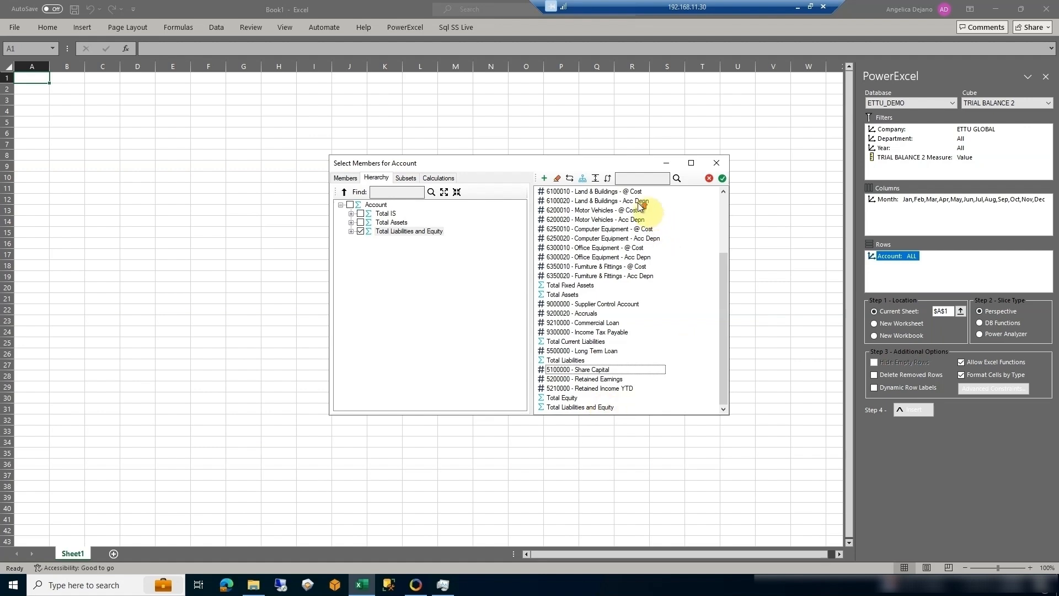
- Insert a blank row after each of Total Cash, Total Accounts Receivable, Total Other Assets and Total Fixed Assets in the selected members
{"action": "scroll", "coordinate": [616, 221], "scroll_direction": "up", "scroll_amount": 3}
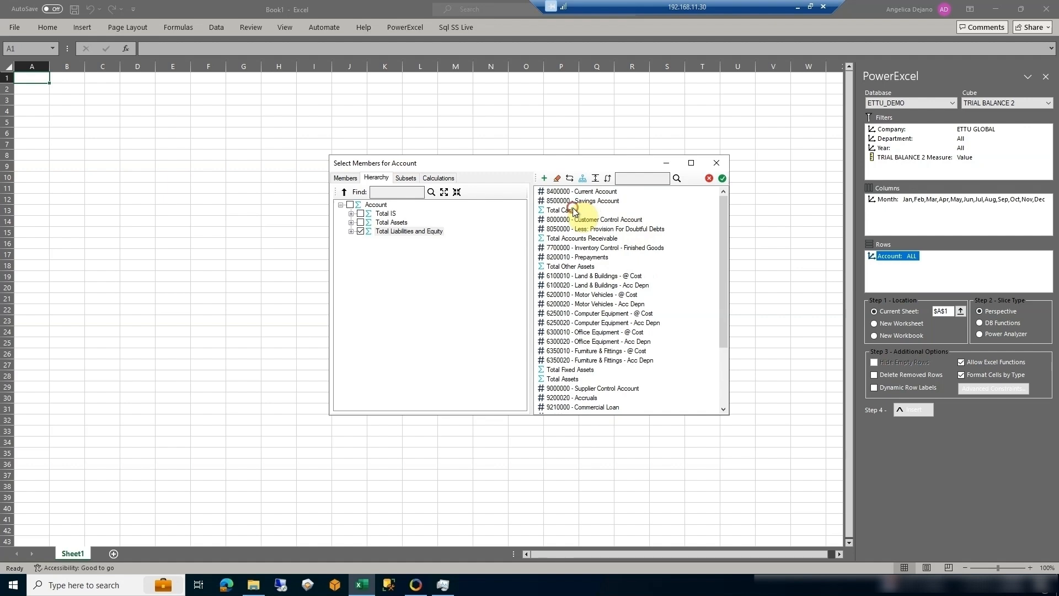
{"action": "left_click", "coordinate": [588, 210]}
{"action": "left_click", "coordinate": [596, 178]}
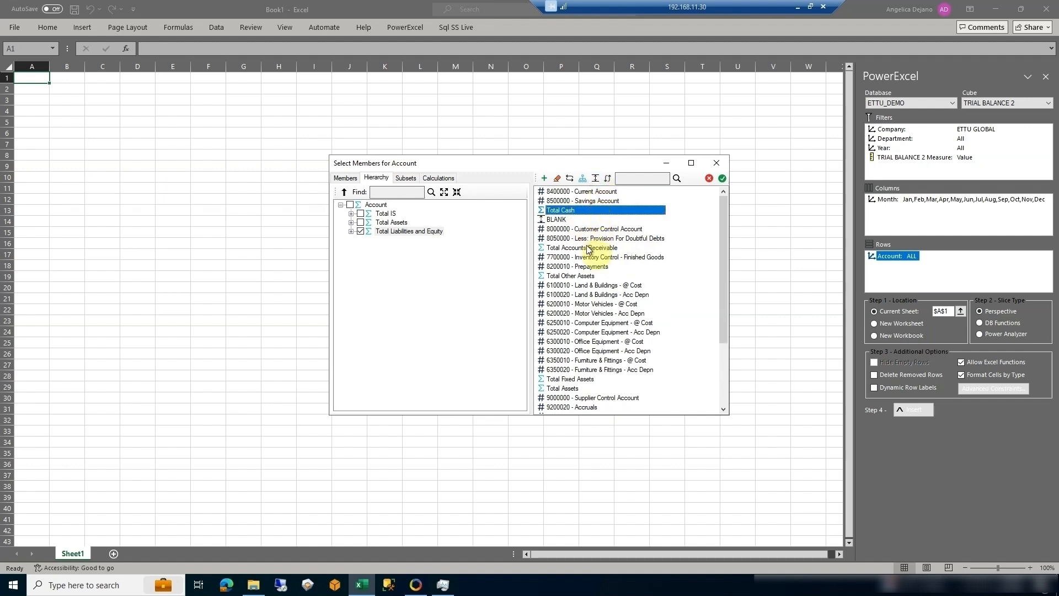
{"action": "left_click", "coordinate": [607, 247]}
{"action": "left_click", "coordinate": [595, 178]}
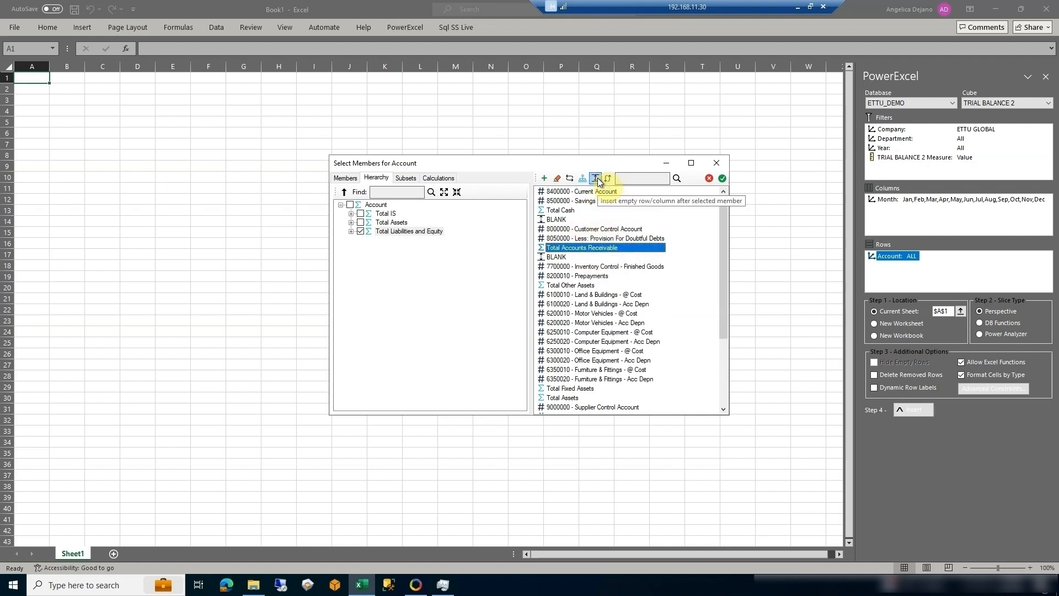
{"action": "left_click", "coordinate": [574, 285]}
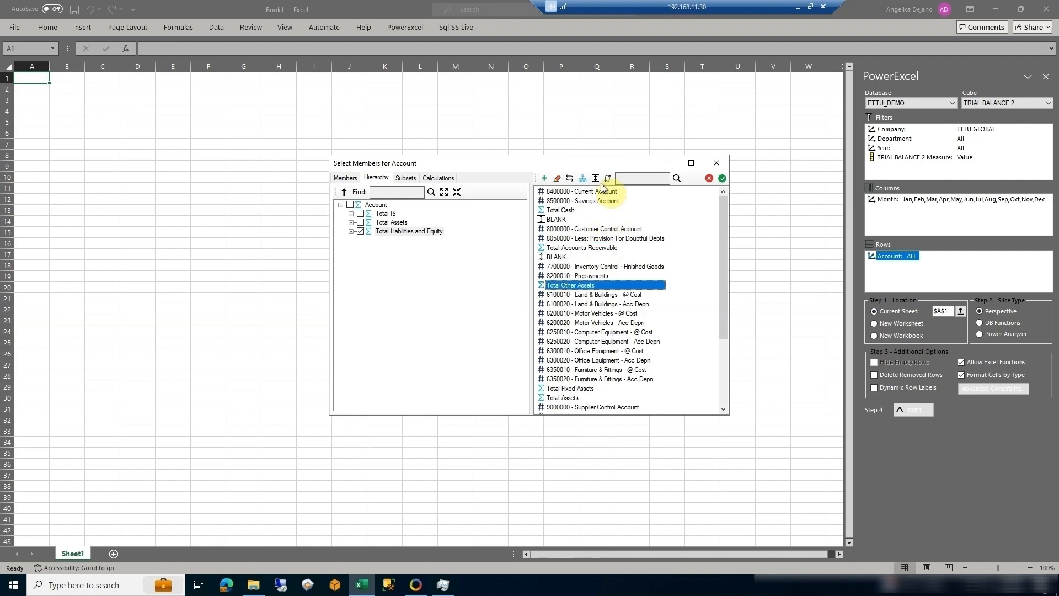
{"action": "left_click", "coordinate": [595, 178]}
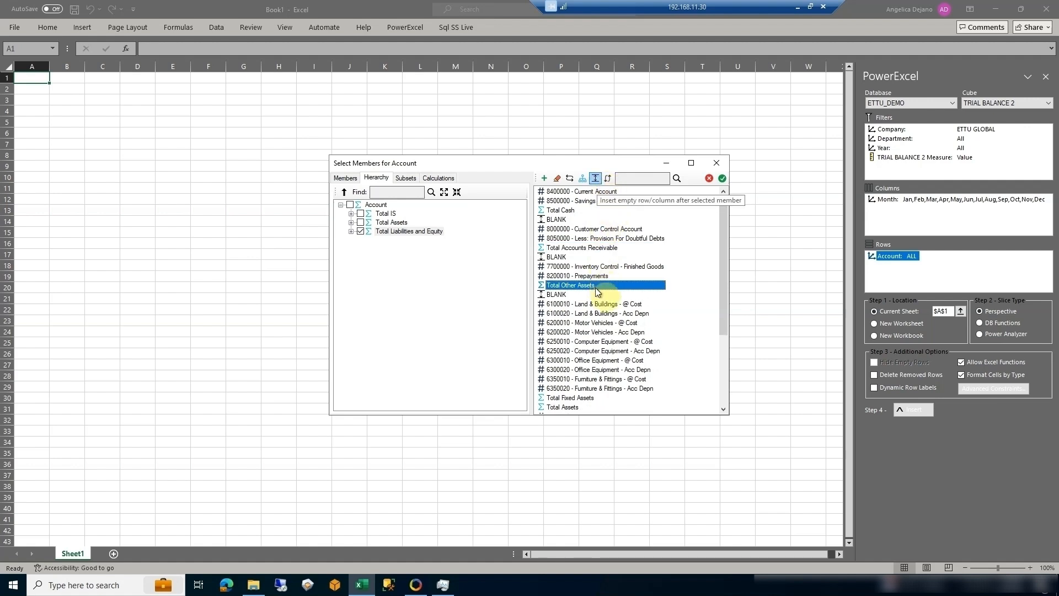
{"action": "left_click", "coordinate": [577, 397]}
- Insert two blank rows after Total Assets to separate the assets from the liabilities
{"action": "scroll", "coordinate": [629, 325], "scroll_direction": "down", "scroll_amount": 4}
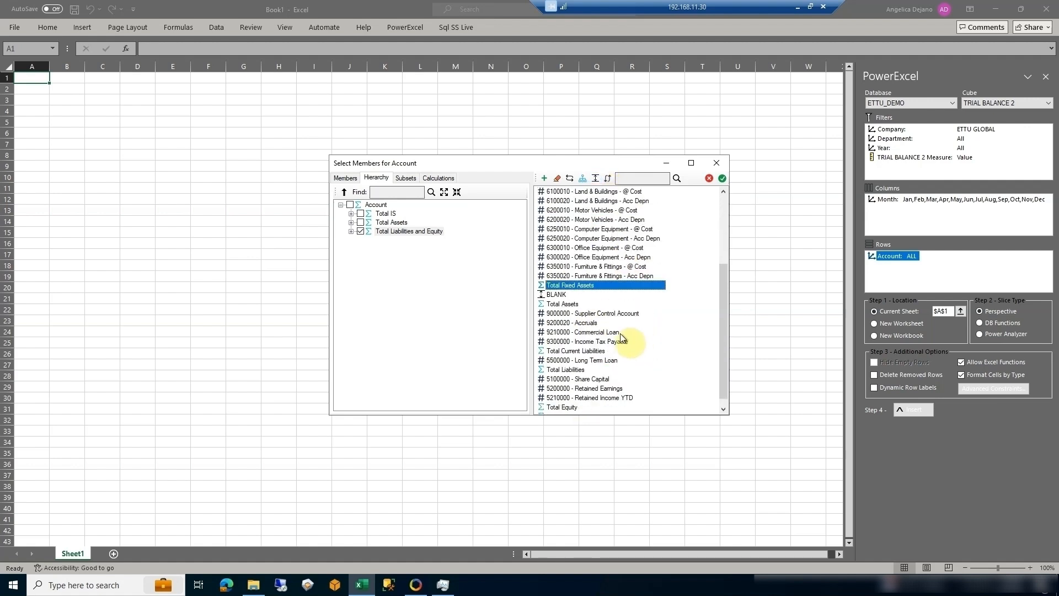
{"action": "left_click", "coordinate": [564, 304]}
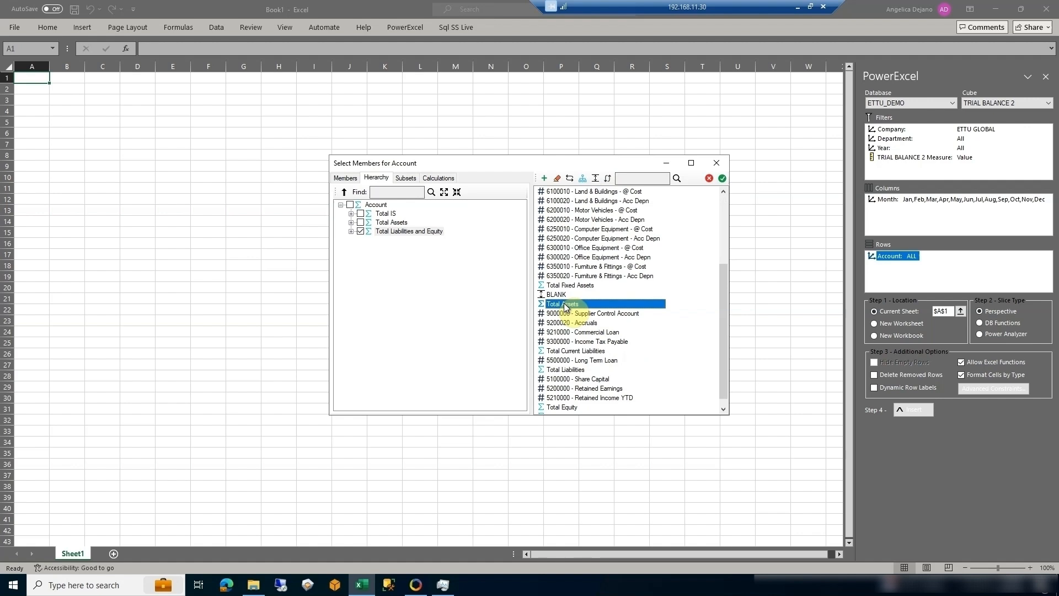
{"action": "left_click", "coordinate": [596, 178]}
{"action": "left_click", "coordinate": [596, 179]}
- Insert a blank row after Total Current Liabilities and another after the 5500000 - Long Term Loan account
{"action": "scroll", "coordinate": [613, 341], "scroll_direction": "down", "scroll_amount": 1}
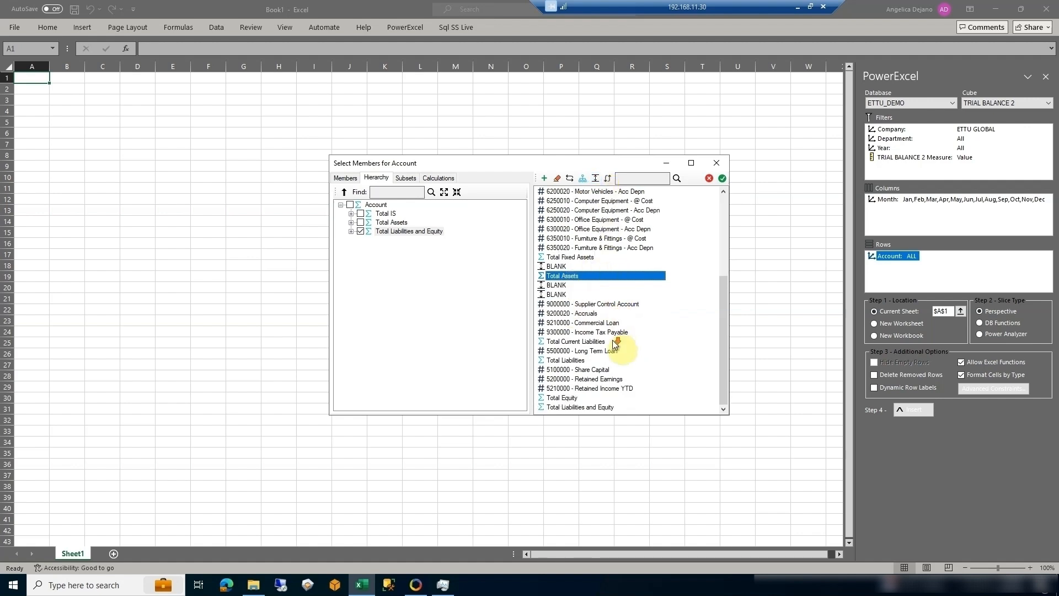
{"action": "left_click", "coordinate": [577, 342]}
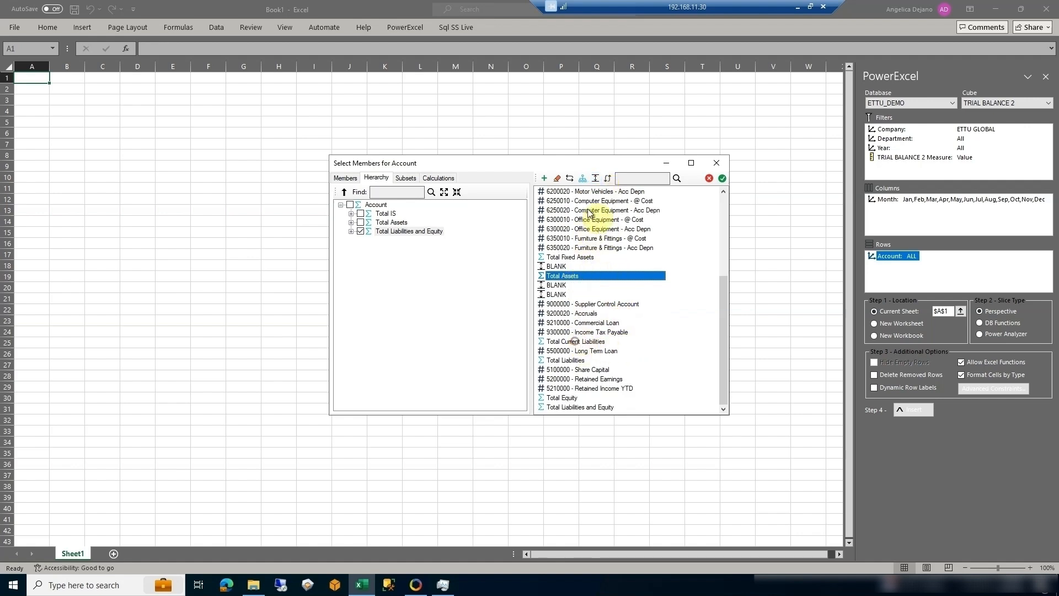
{"action": "left_click", "coordinate": [596, 178]}
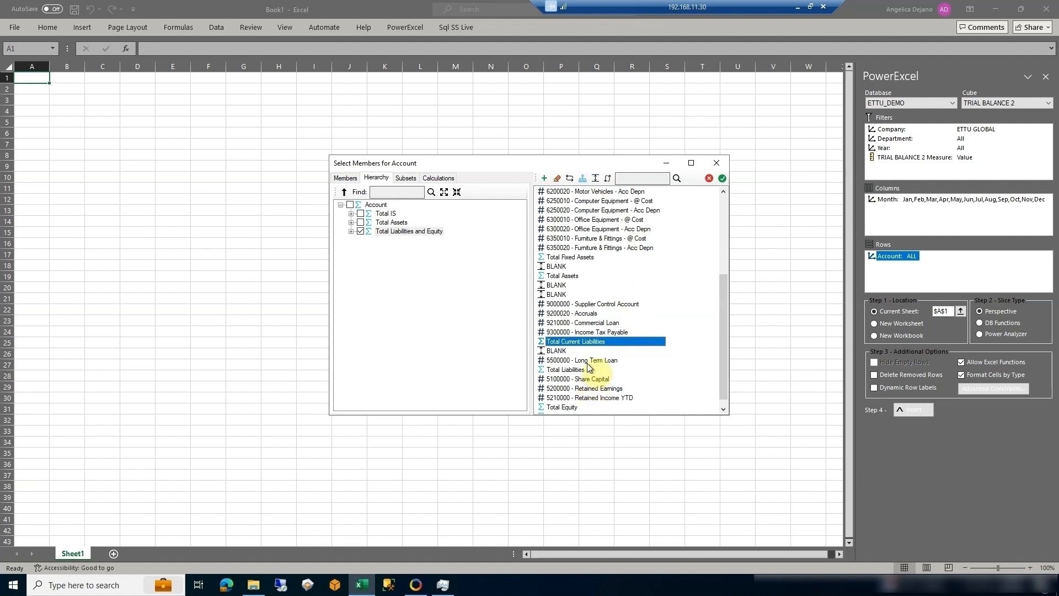
{"action": "left_click", "coordinate": [587, 360]}
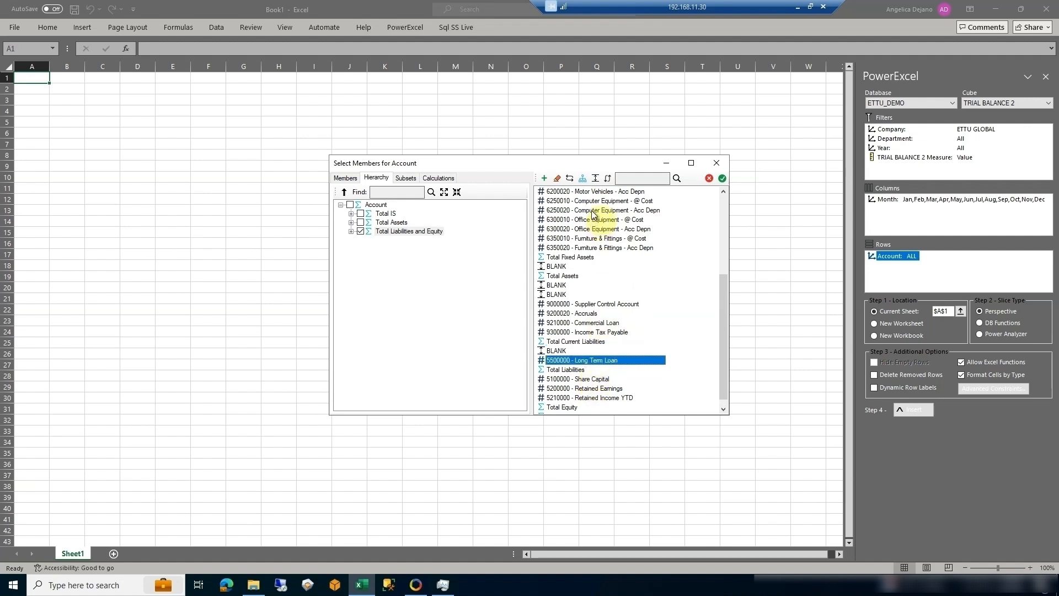
{"action": "left_click", "coordinate": [596, 180]}
- Insert a blank row after Total Liabilities and after Total Equity, and accept the Account row selection
{"action": "scroll", "coordinate": [603, 388], "scroll_direction": "down", "scroll_amount": 1}
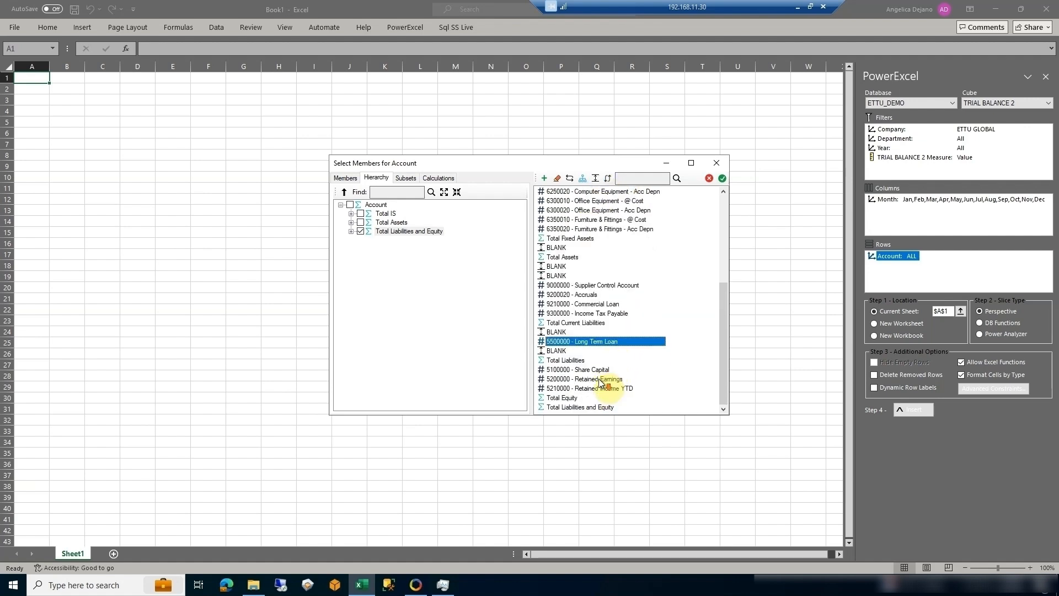
{"action": "left_click", "coordinate": [574, 360]}
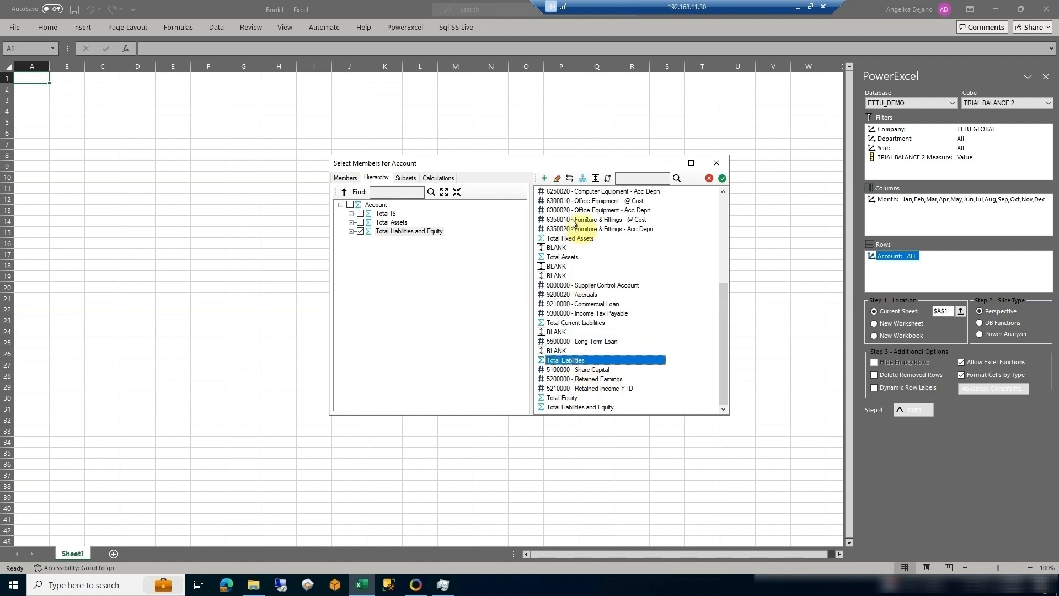
{"action": "left_click", "coordinate": [596, 178]}
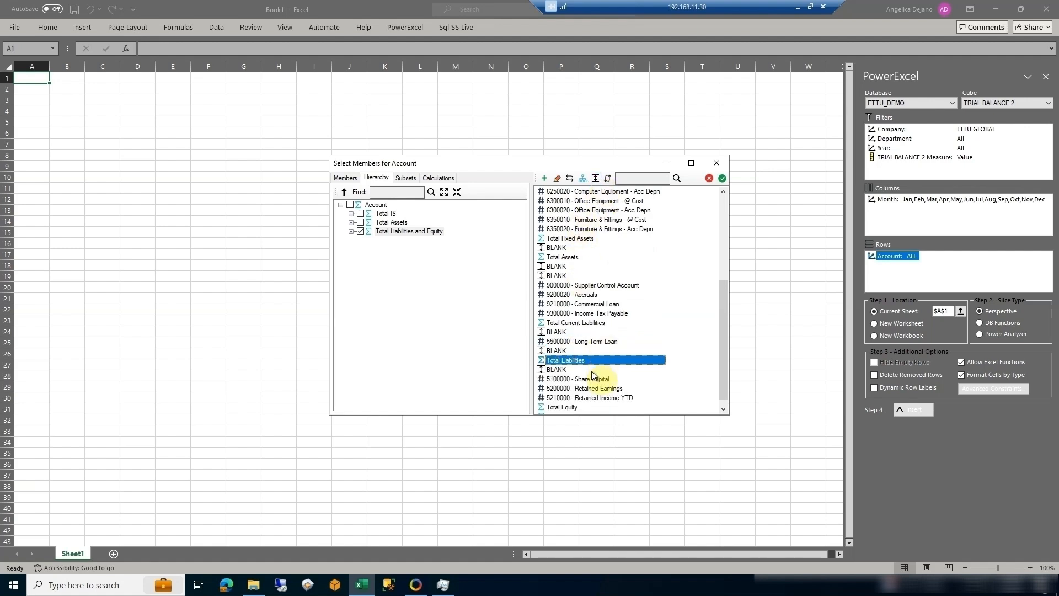
{"action": "scroll", "coordinate": [593, 377], "scroll_direction": "down", "scroll_amount": 1}
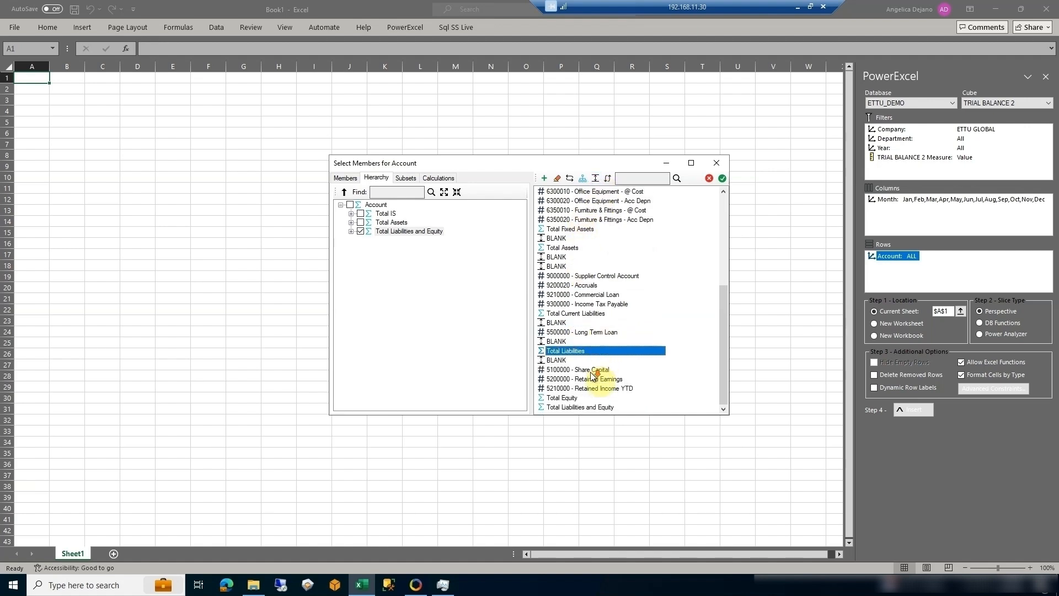
{"action": "left_click", "coordinate": [568, 395]}
{"action": "left_click", "coordinate": [596, 179]}
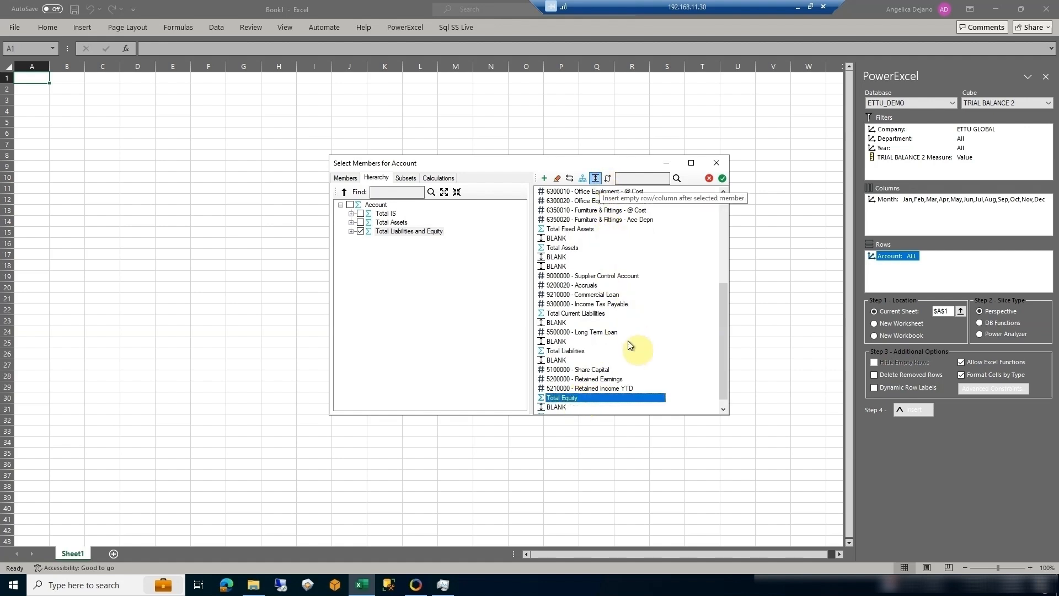
{"action": "left_click", "coordinate": [723, 178]}
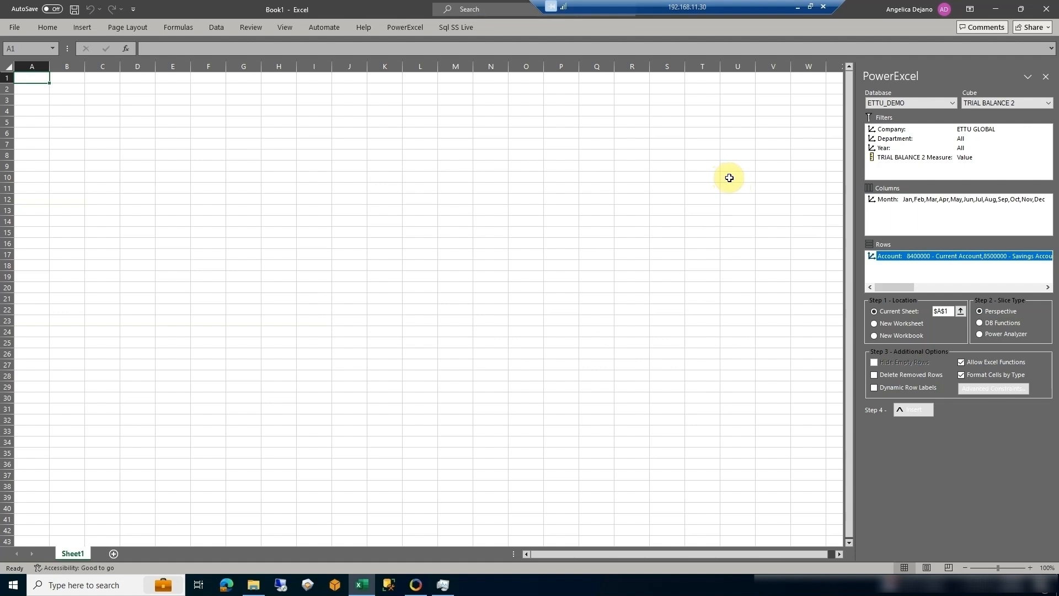
- Set the slice's Company filter to ETTU Beach and its Year filter to 2018
{"action": "left_click", "coordinate": [900, 131]}
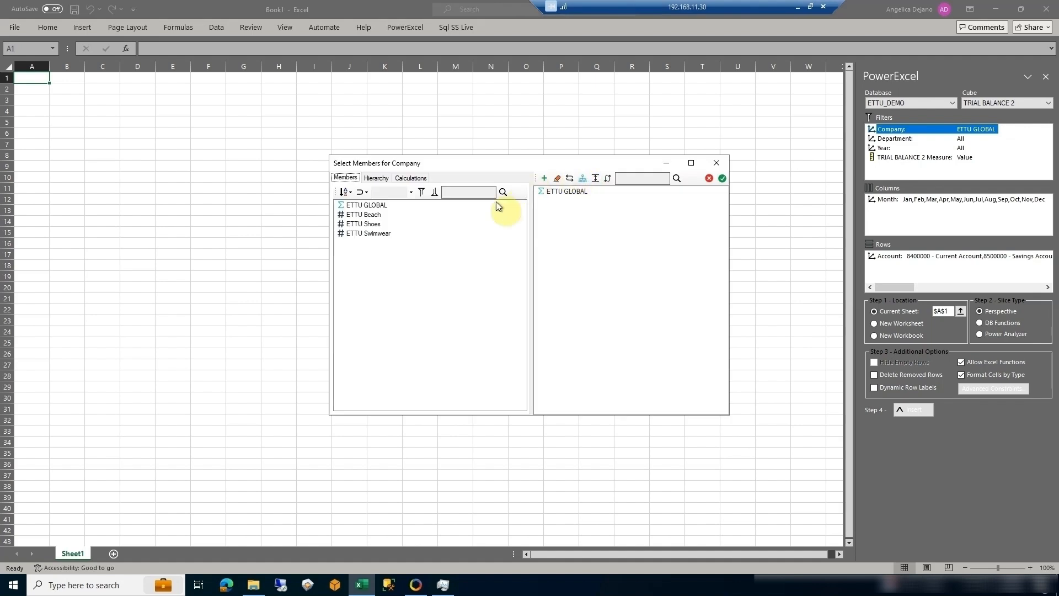
{"action": "left_click", "coordinate": [381, 215]}
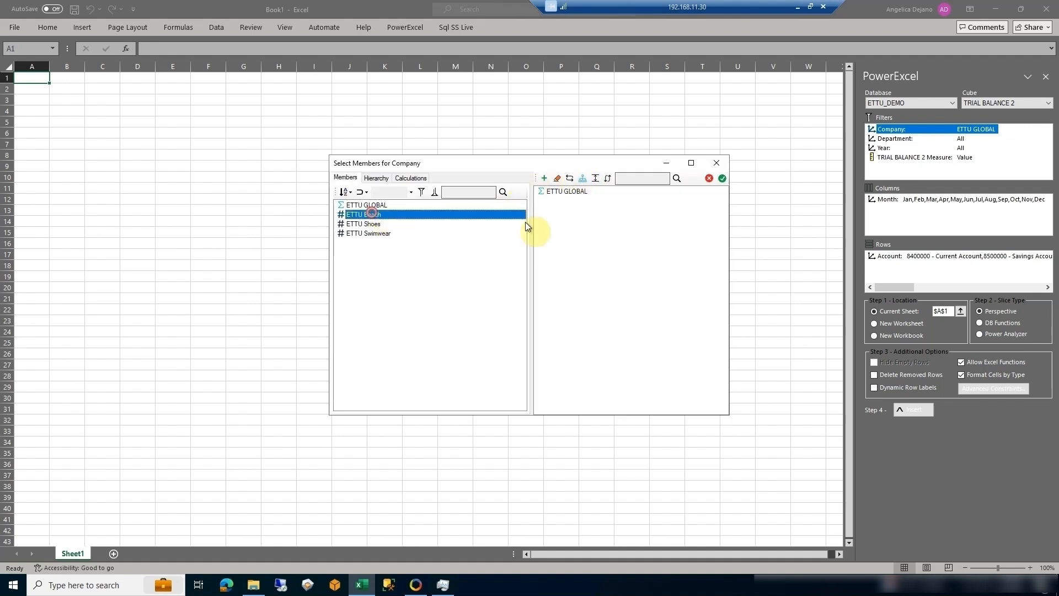
{"action": "left_click", "coordinate": [722, 178]}
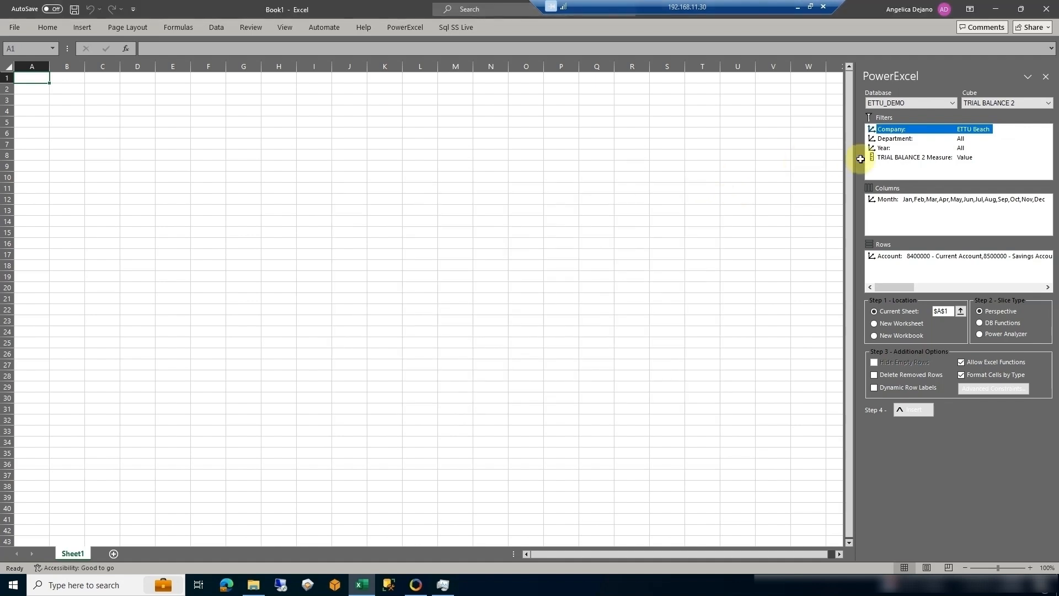
{"action": "left_click", "coordinate": [880, 148]}
{"action": "left_click", "coordinate": [513, 206]}
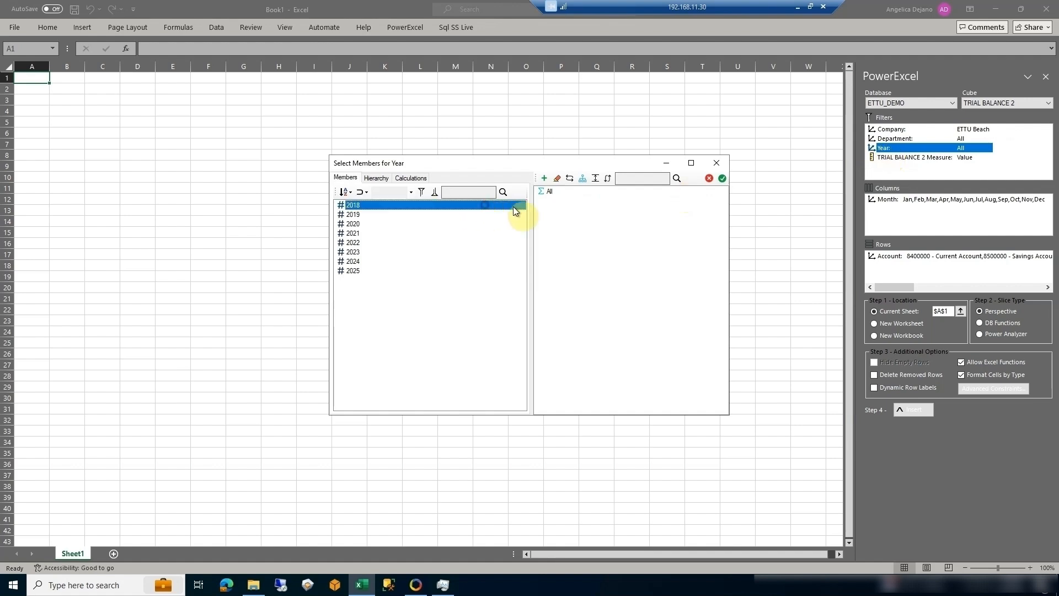
{"action": "left_click", "coordinate": [723, 178]}
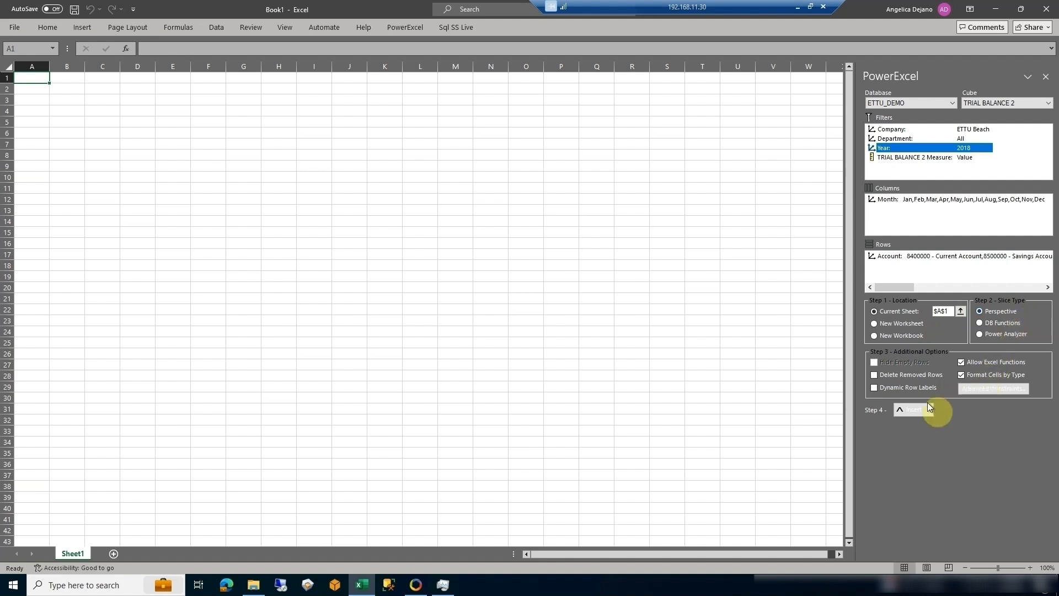
- Insert the Perspective slice into the current sheet at cell A1 and widen columns A through M evenly
{"action": "left_click", "coordinate": [910, 414]}
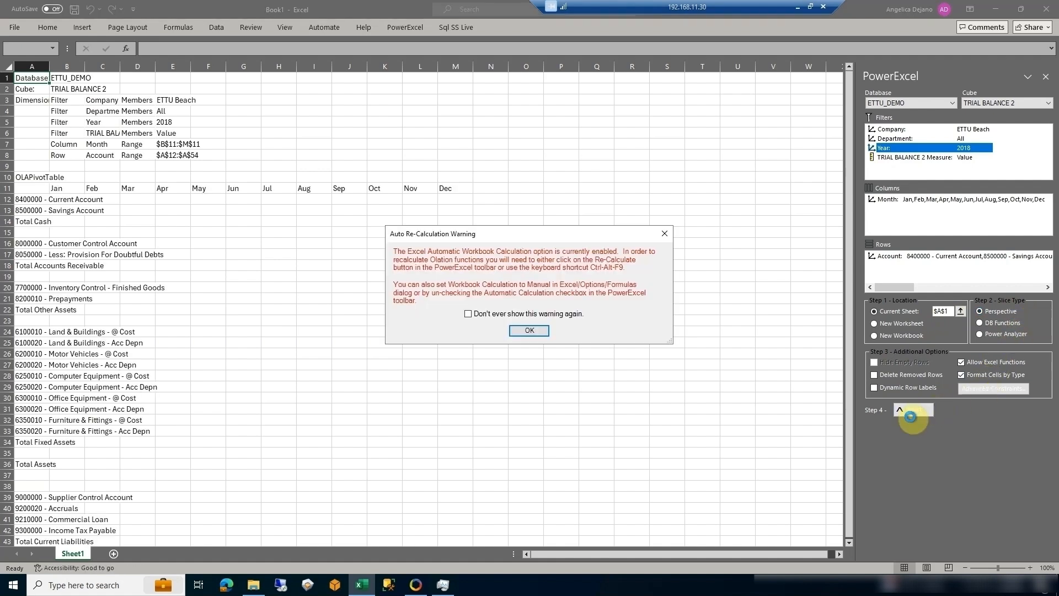
{"action": "left_click", "coordinate": [521, 331]}
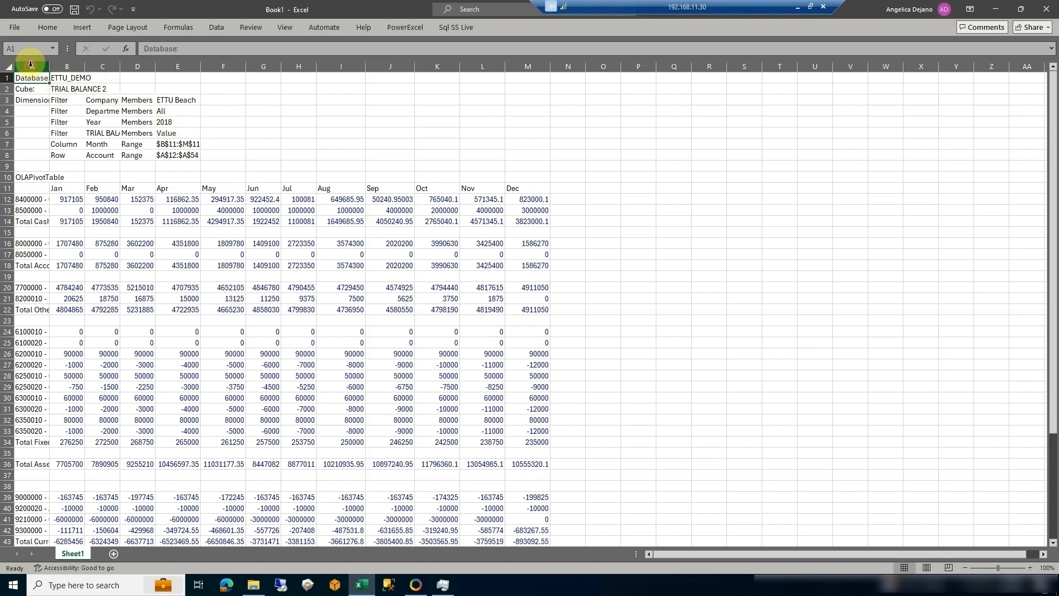
{"action": "left_click_drag", "start_coordinate": [38, 68], "coordinate": [567, 63]}
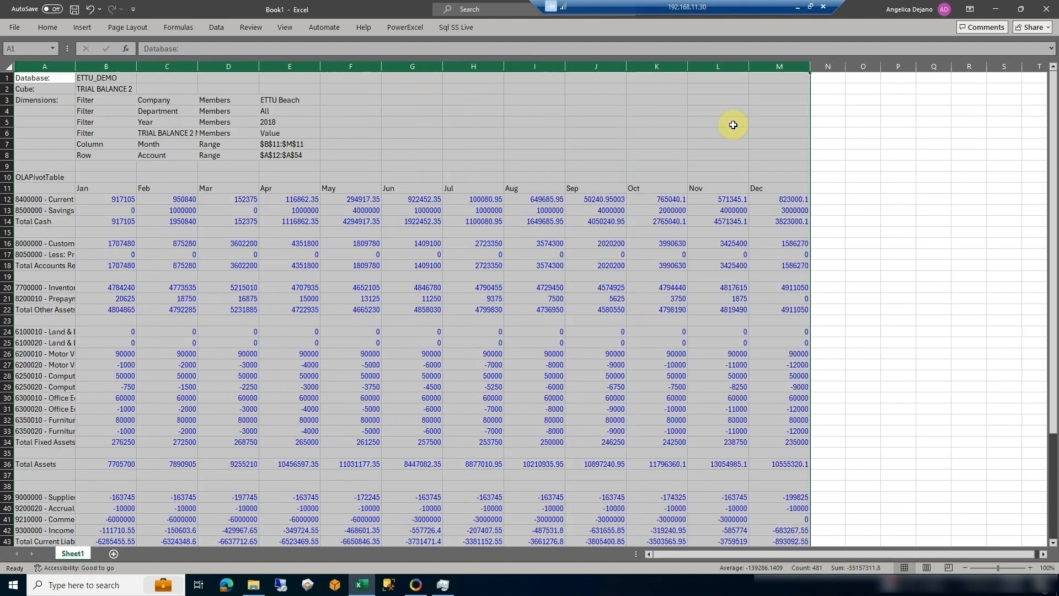
- Apply the Comma number style to the inserted slice's cells and autofit the widths of columns A through M
{"action": "left_click", "coordinate": [55, 29]}
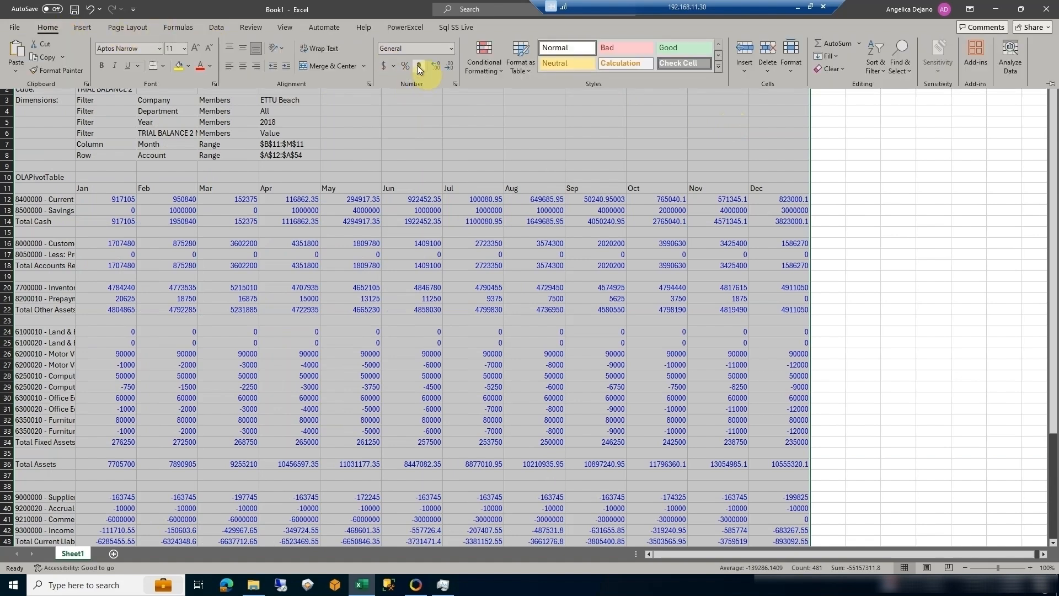
{"action": "left_click", "coordinate": [418, 67]}
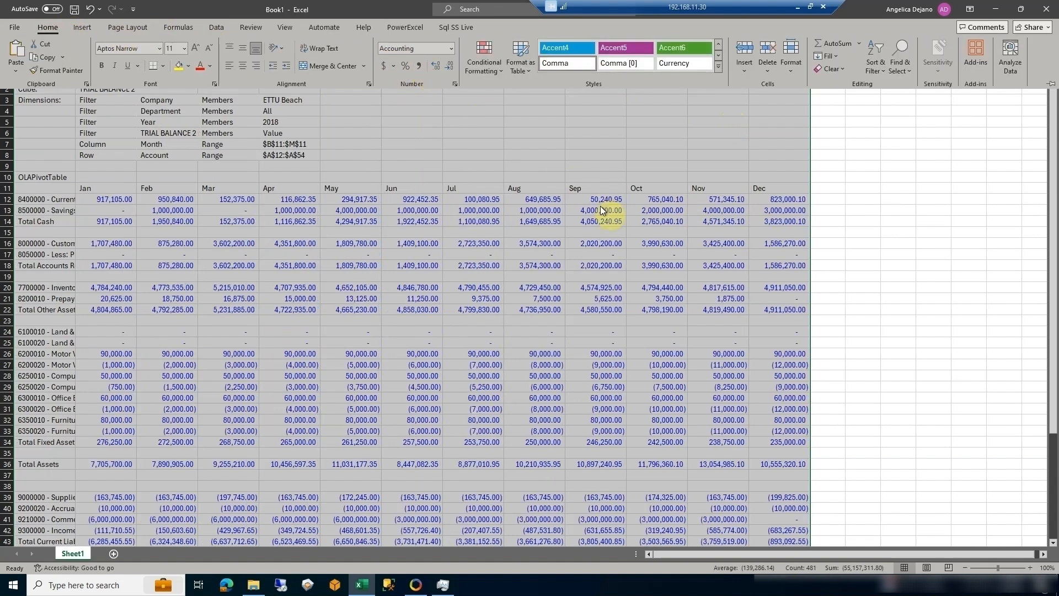
{"action": "left_click", "coordinate": [148, 206]}
{"action": "double_click", "coordinate": [76, 66]}
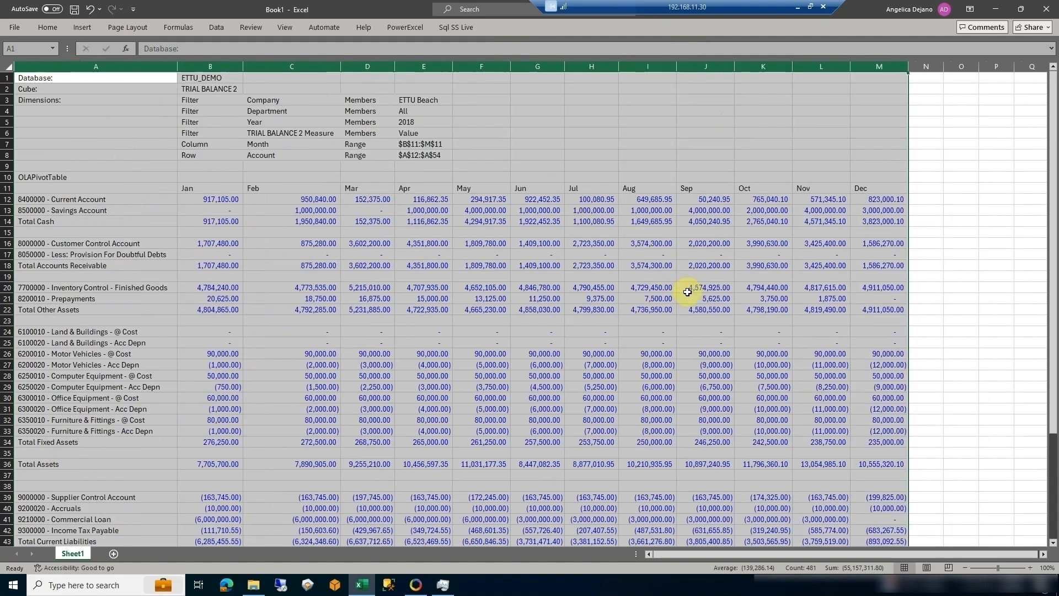
{"action": "left_click", "coordinate": [966, 385]}
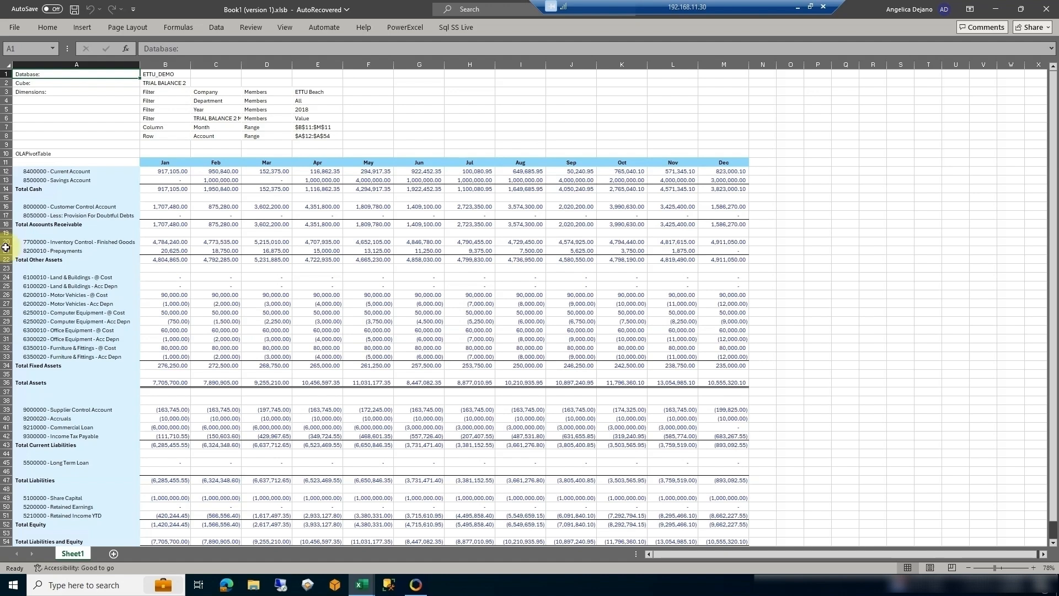
- Switch the balance sheet's Company filter to ETTU Shoes and its Year filter to 2019
{"action": "left_click", "coordinate": [326, 93]}
{"action": "double_click", "coordinate": [326, 93]}
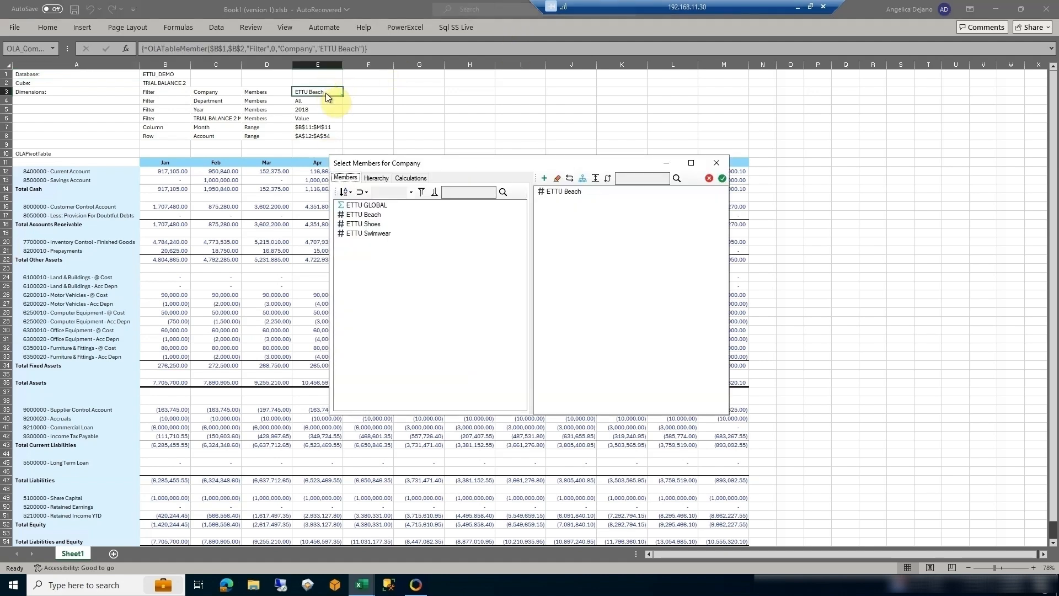
{"action": "left_click", "coordinate": [368, 224]}
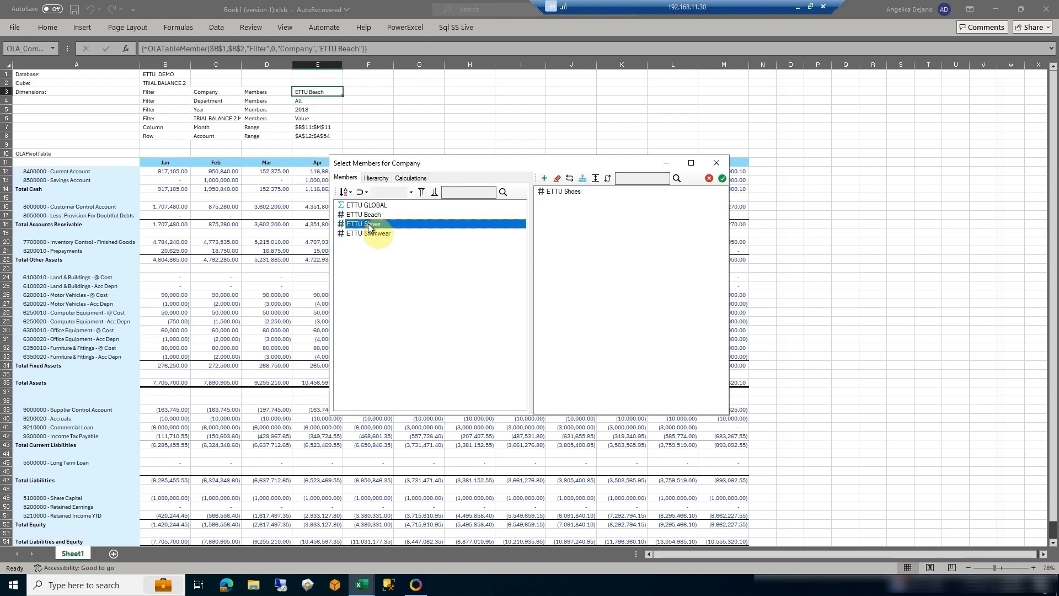
{"action": "left_click", "coordinate": [721, 179]}
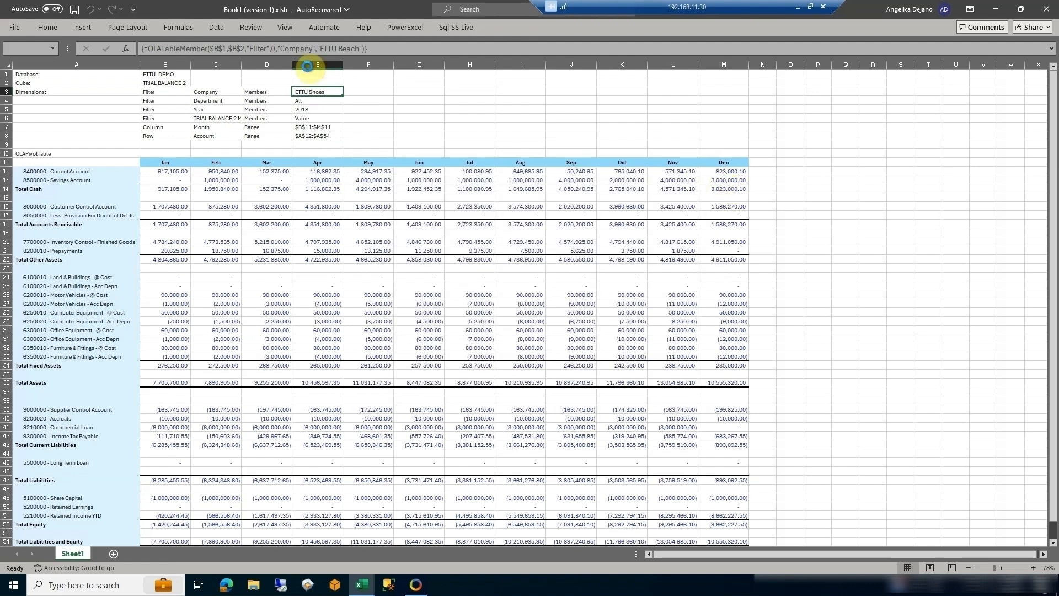
{"action": "left_click", "coordinate": [323, 109]}
{"action": "double_click", "coordinate": [324, 109]}
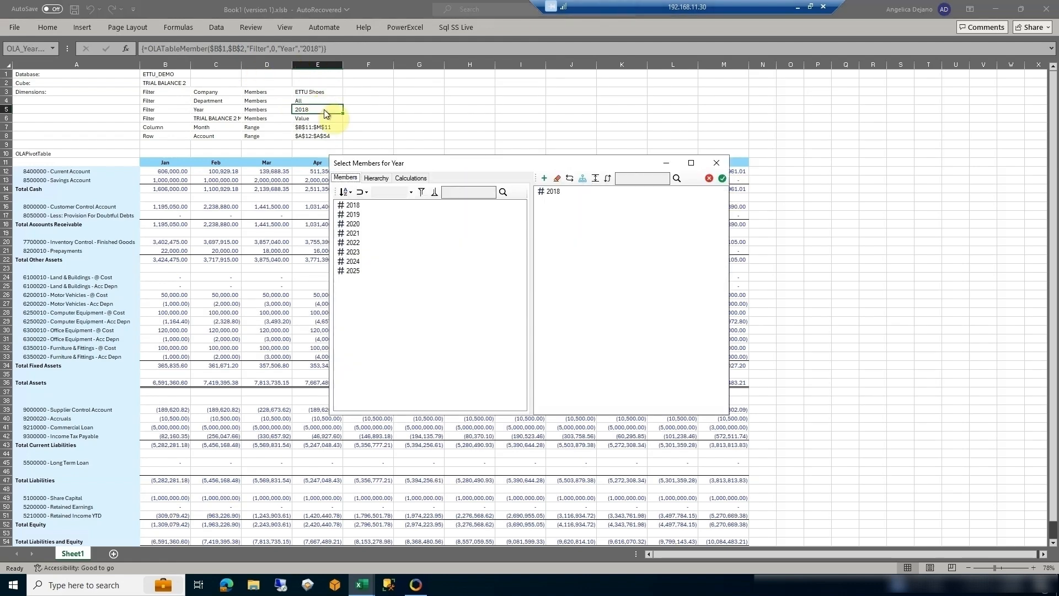
{"action": "left_click", "coordinate": [354, 215]}
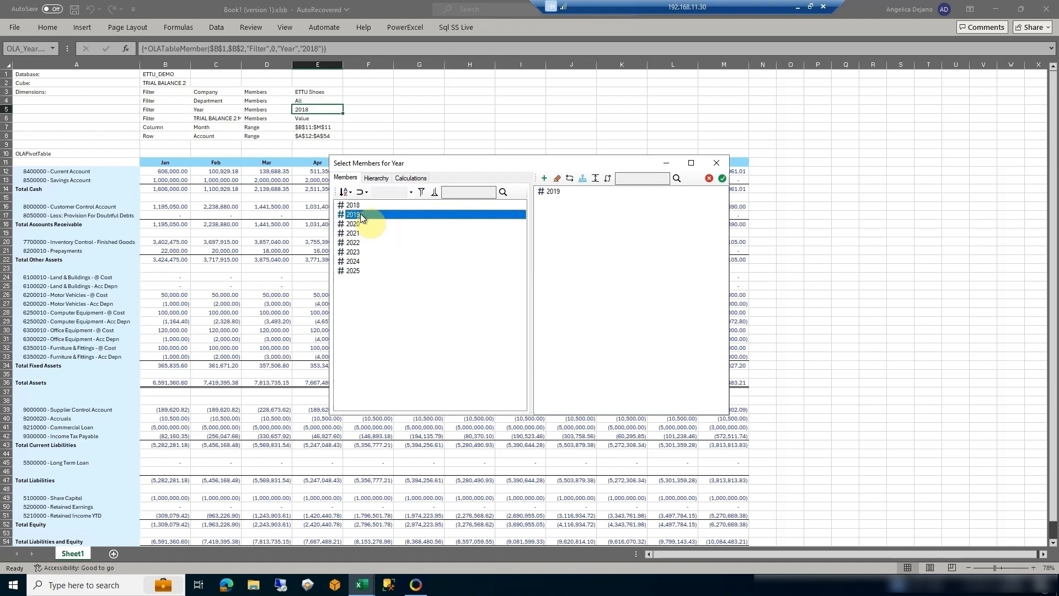
{"action": "left_click", "coordinate": [722, 178]}
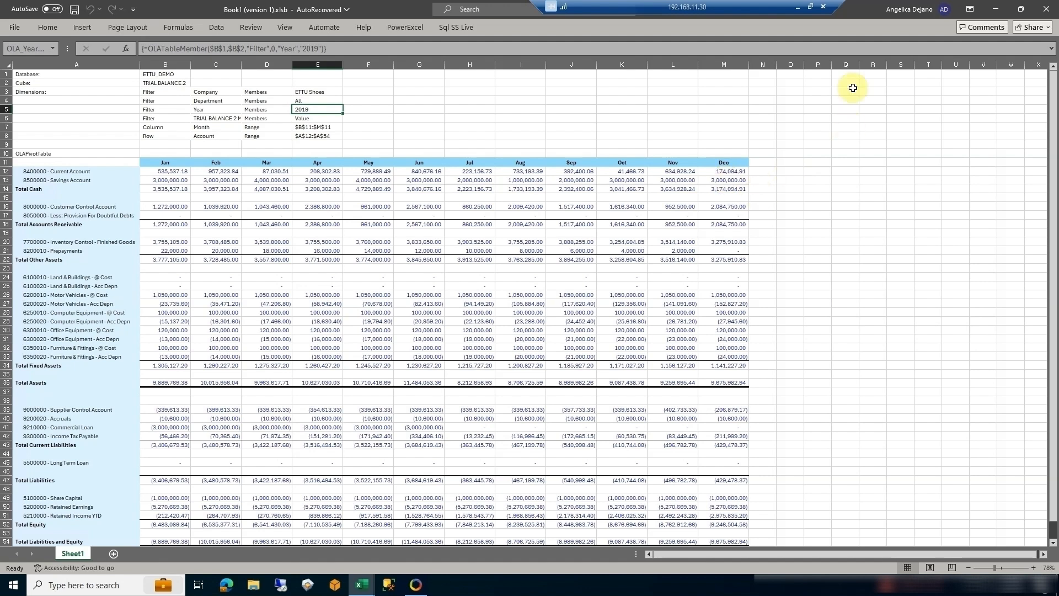
- Set the balance sheet's Company filter to ETTU GLOBAL and its Year filter to 2020
{"action": "double_click", "coordinate": [321, 90]}
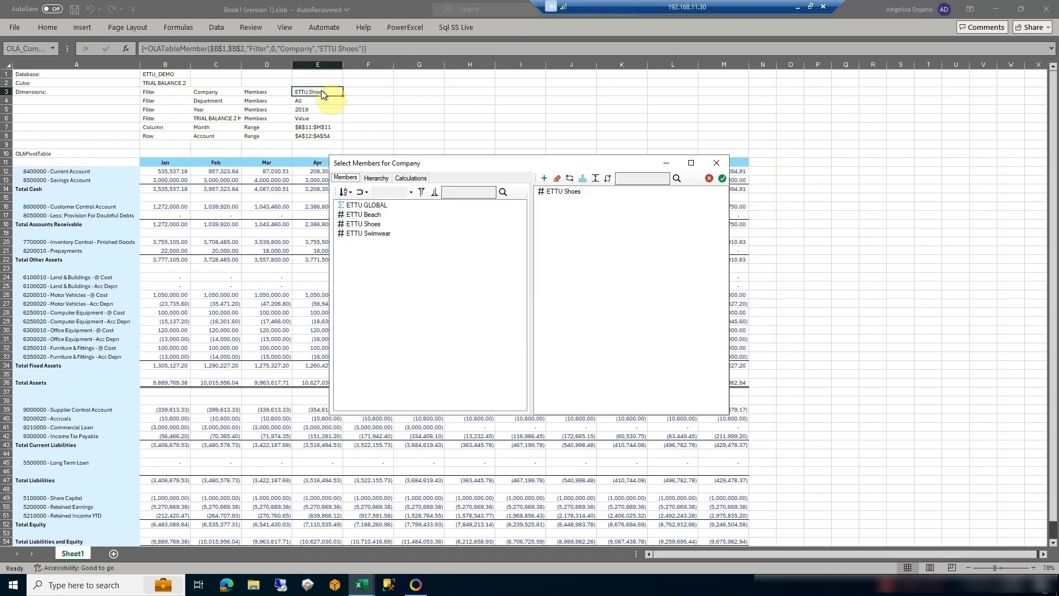
{"action": "double_click", "coordinate": [367, 206]}
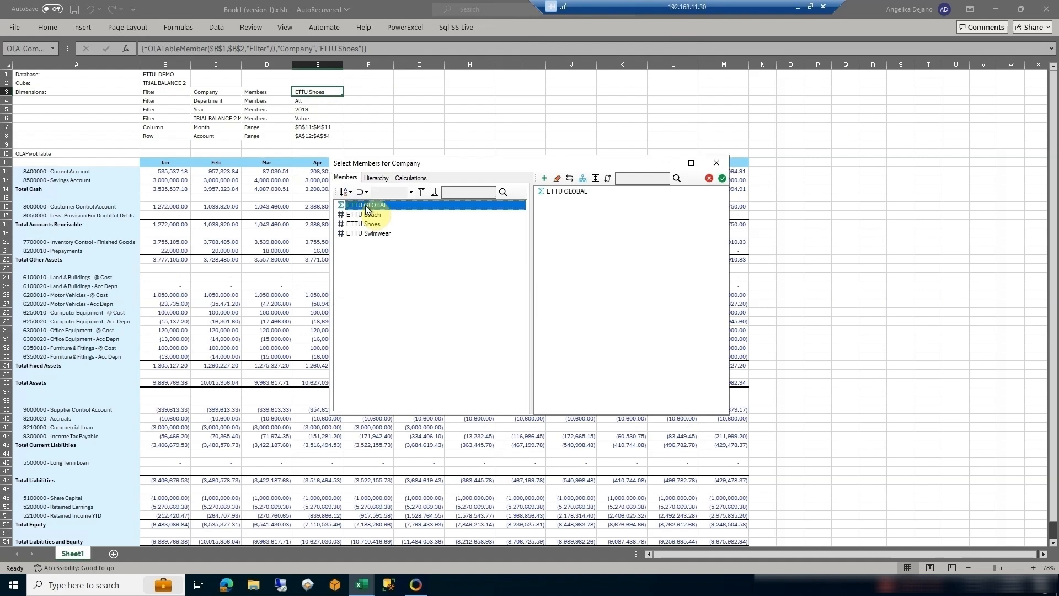
{"action": "left_click", "coordinate": [723, 178]}
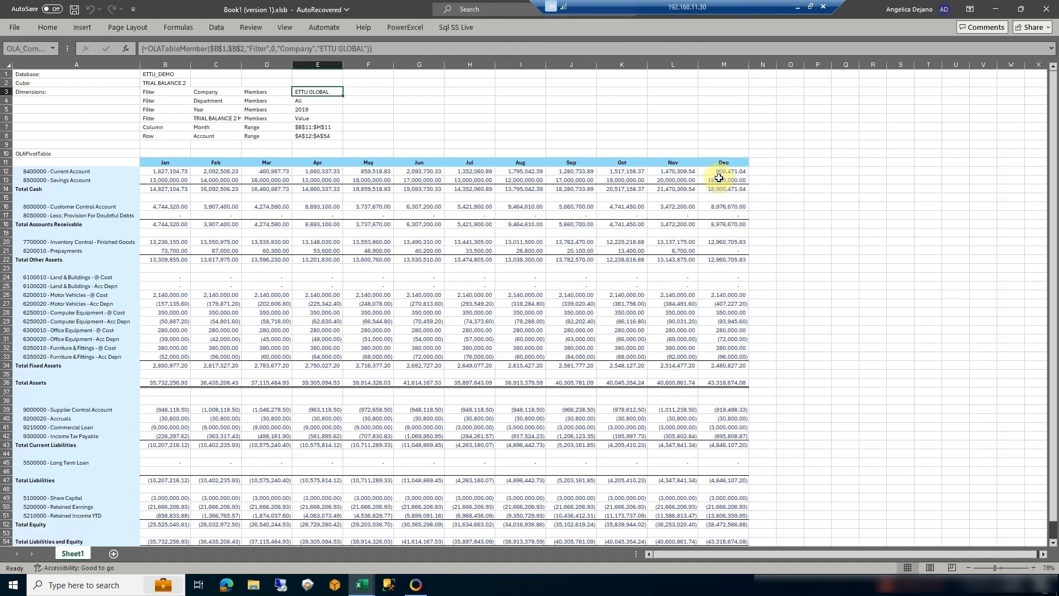
{"action": "double_click", "coordinate": [309, 112]}
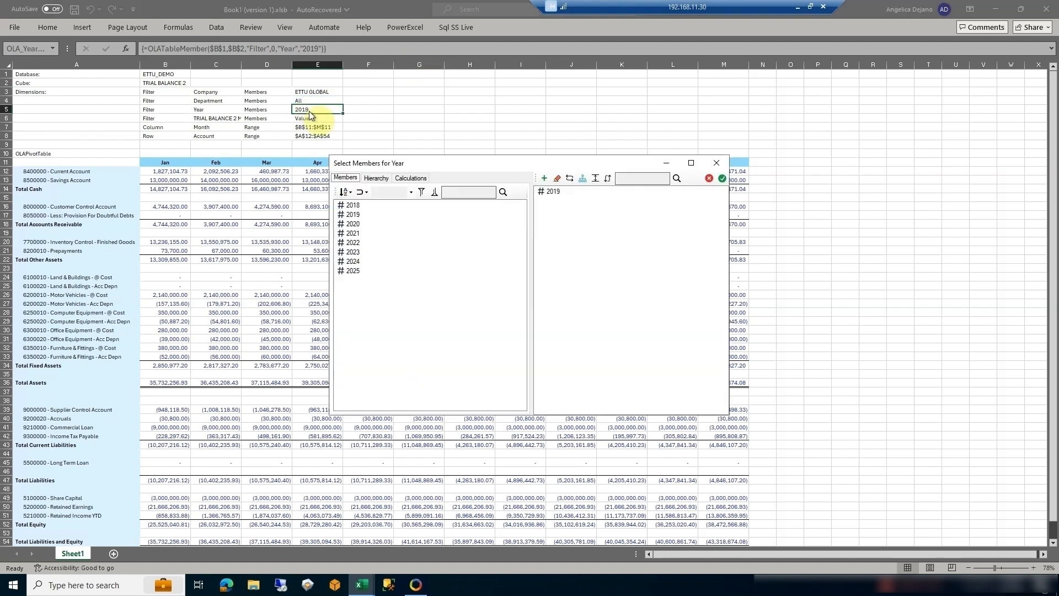
{"action": "left_click", "coordinate": [364, 224]}
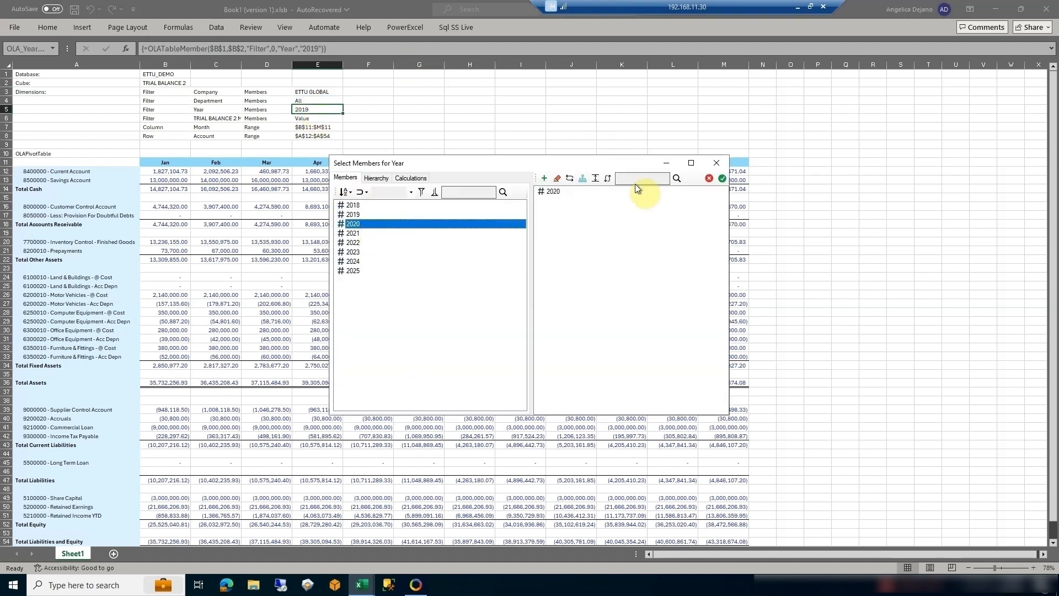
{"action": "left_click", "coordinate": [722, 178]}
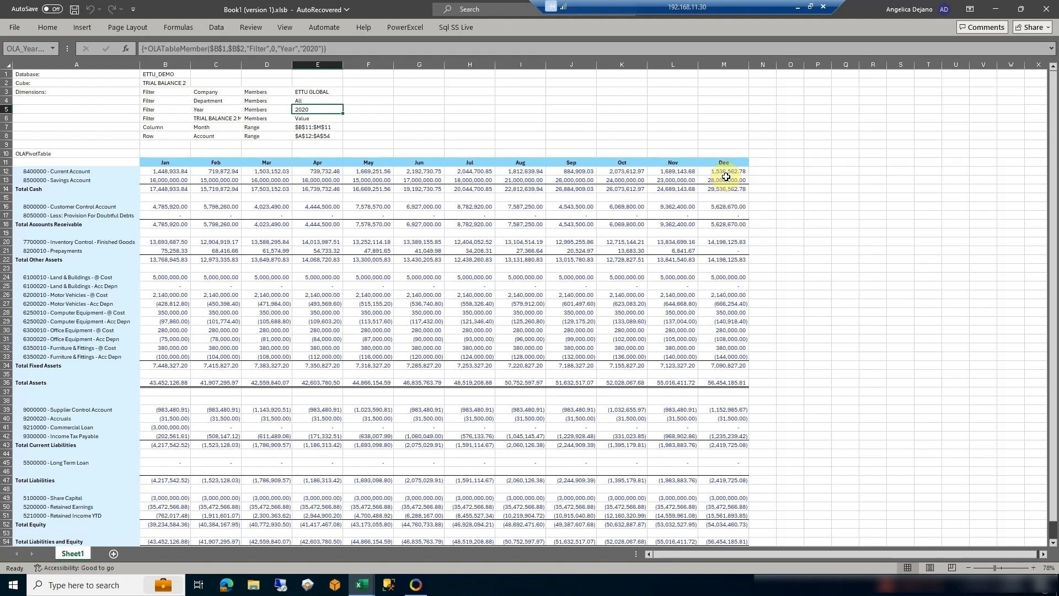